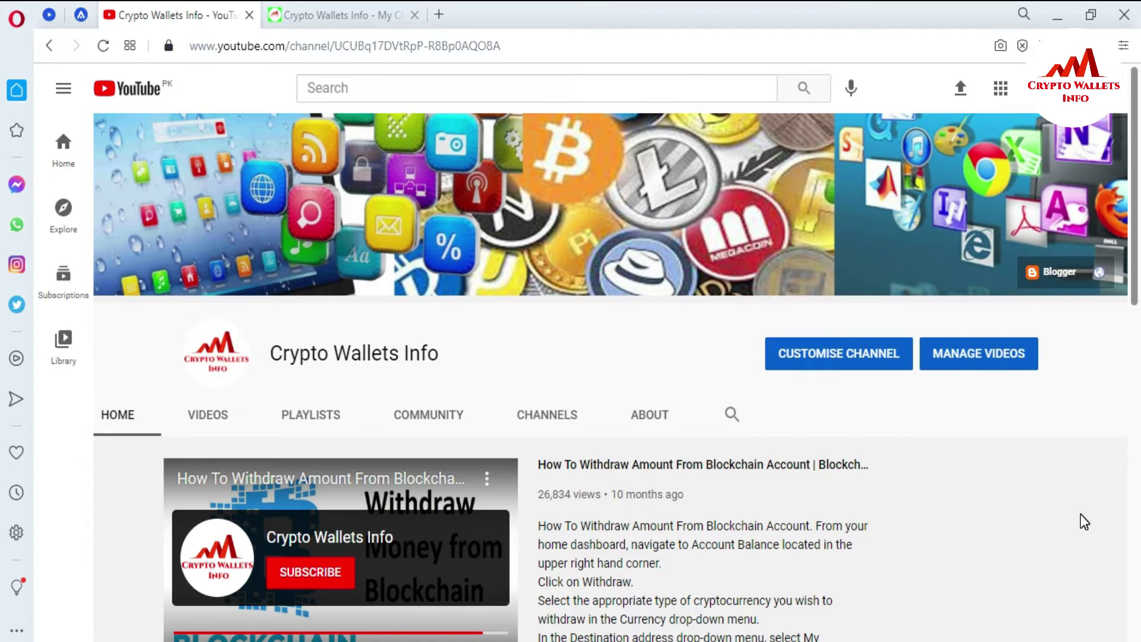
Switch to the Crypto Wallets Info blog tab, then bring Zecwallet Lite's Receive page forward.
click(343, 11)
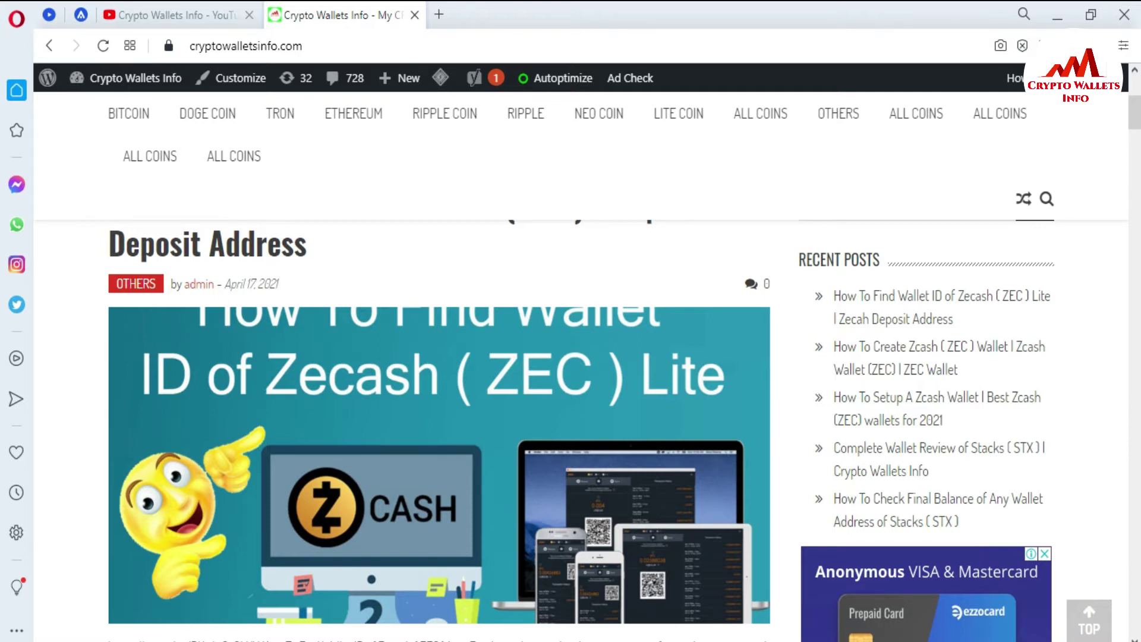
mouse_move(552, 641)
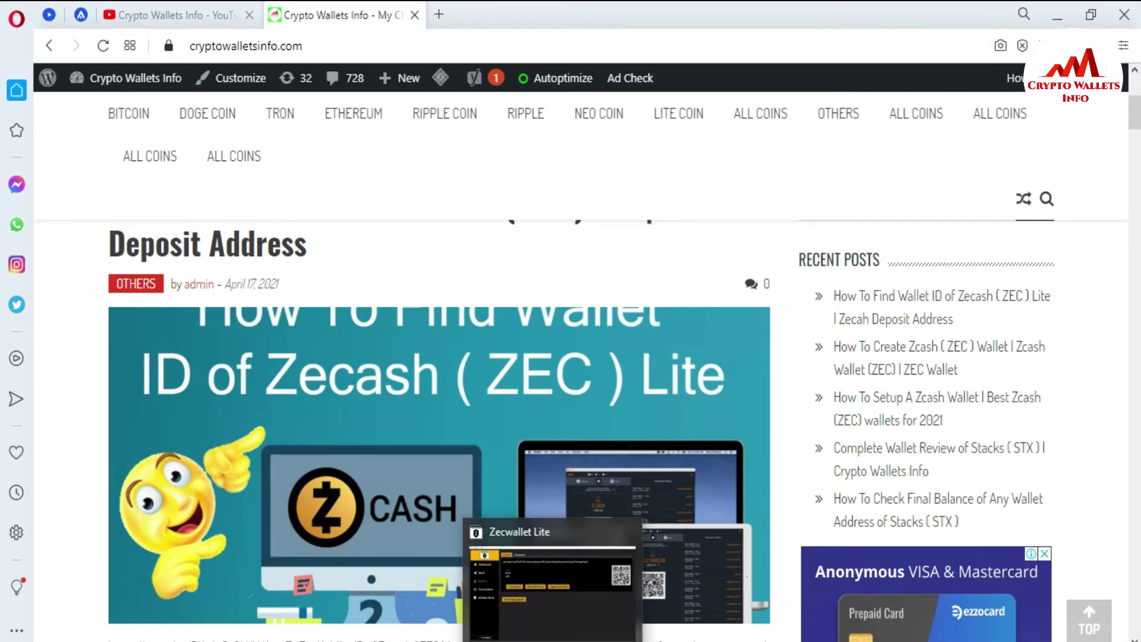
click(552, 570)
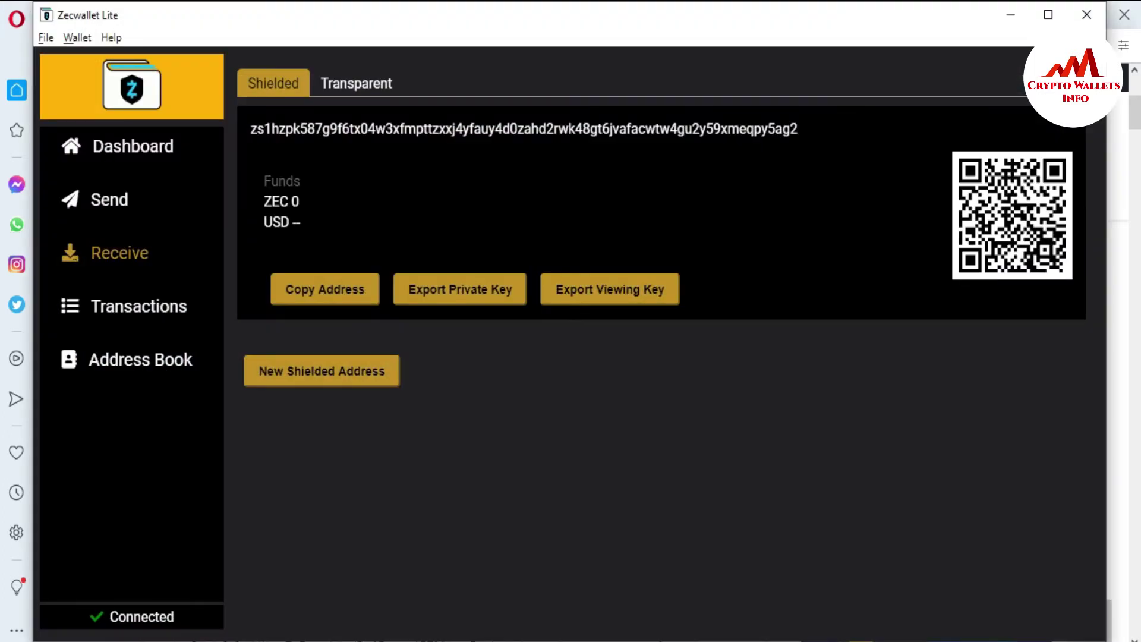
click(139, 159)
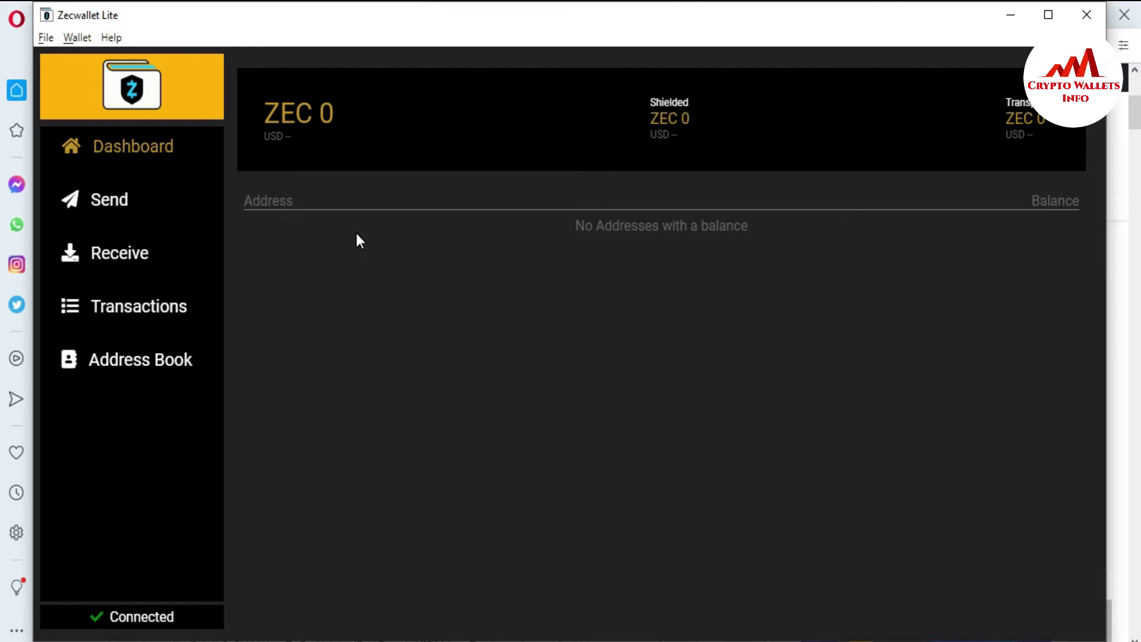
click(105, 265)
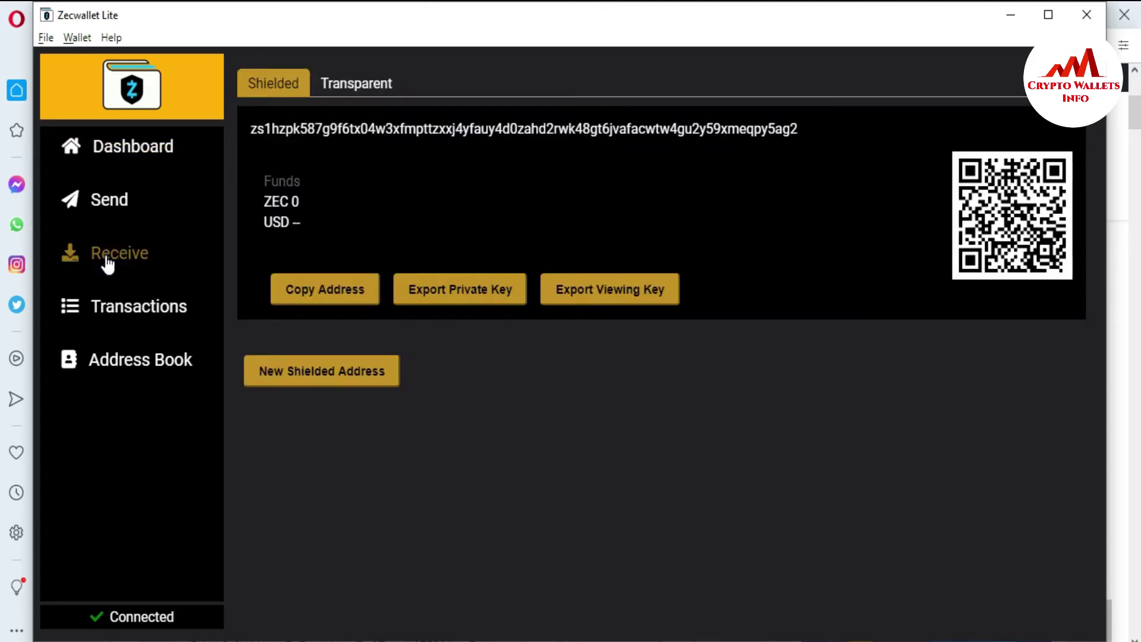
triple_click(248, 128)
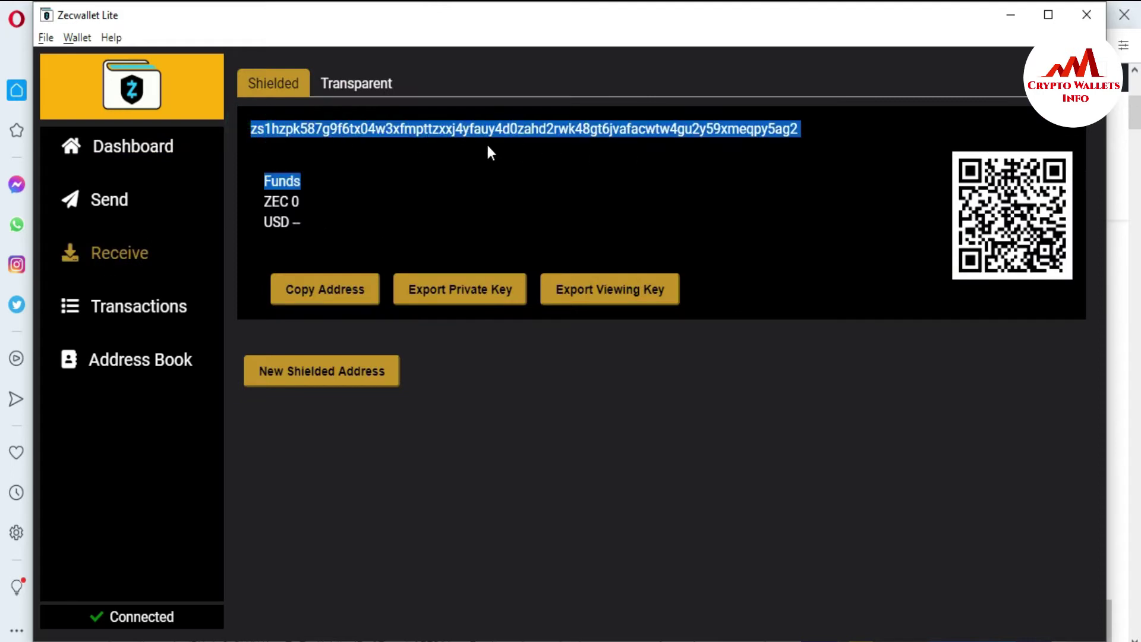
drag(715, 97, 826, 130)
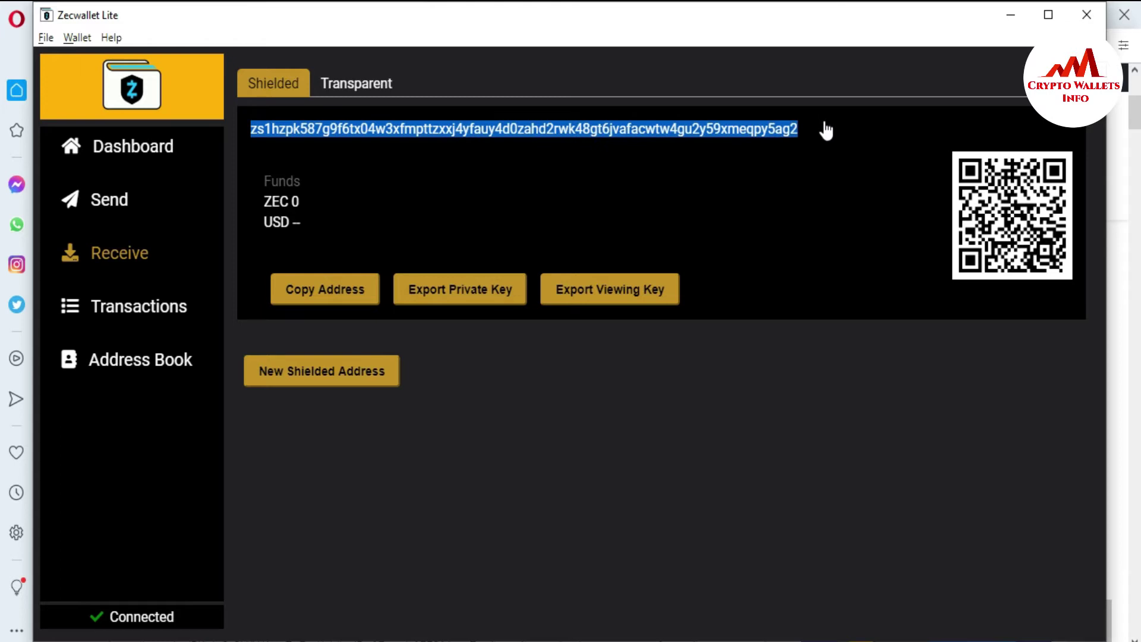
click(864, 132)
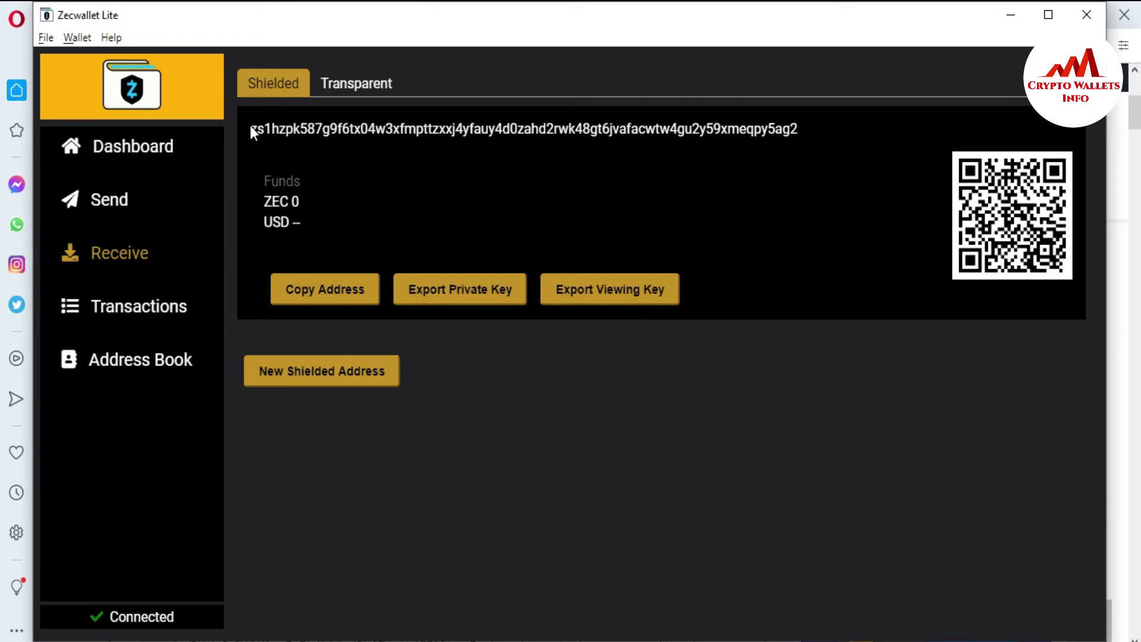
drag(247, 127, 367, 133)
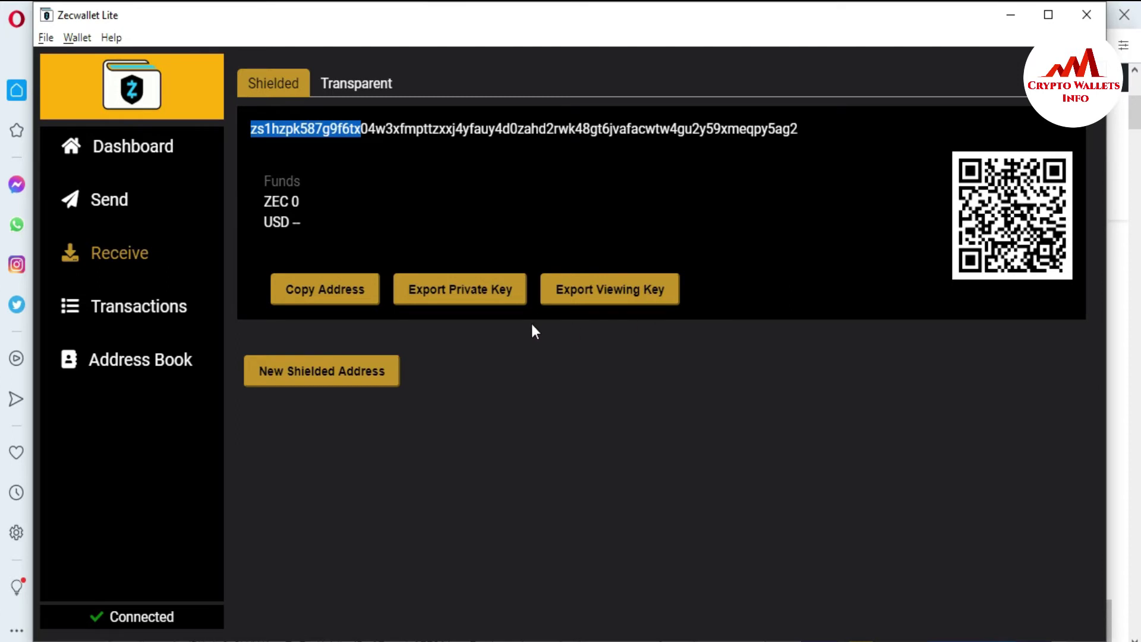
Export the shielded address's private key and select the key text.
click(466, 296)
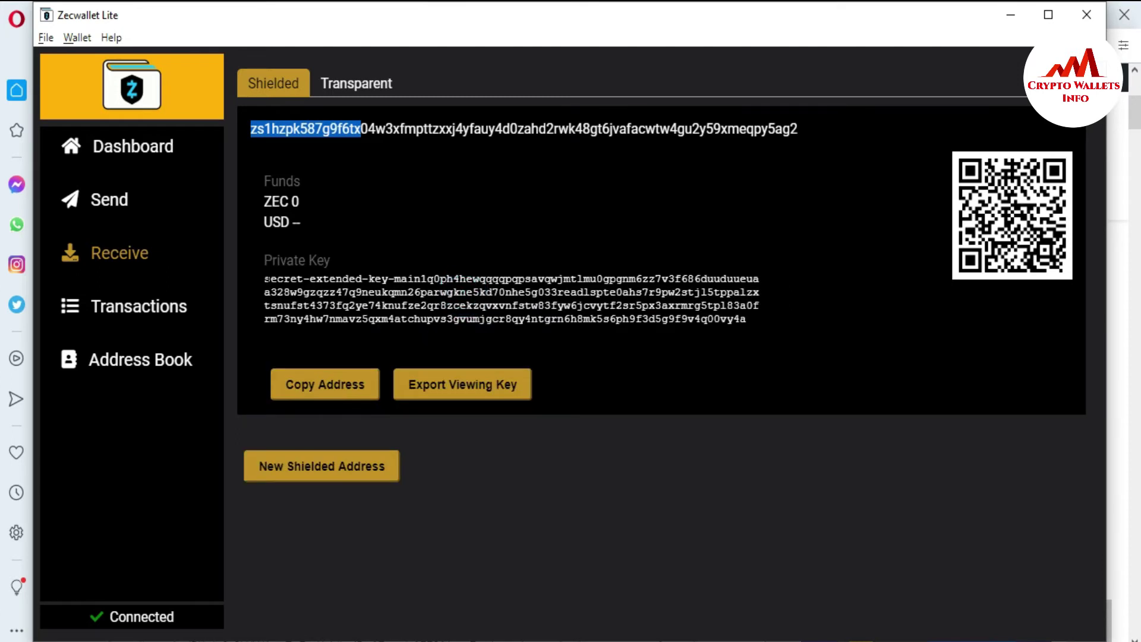
drag(262, 278, 752, 327)
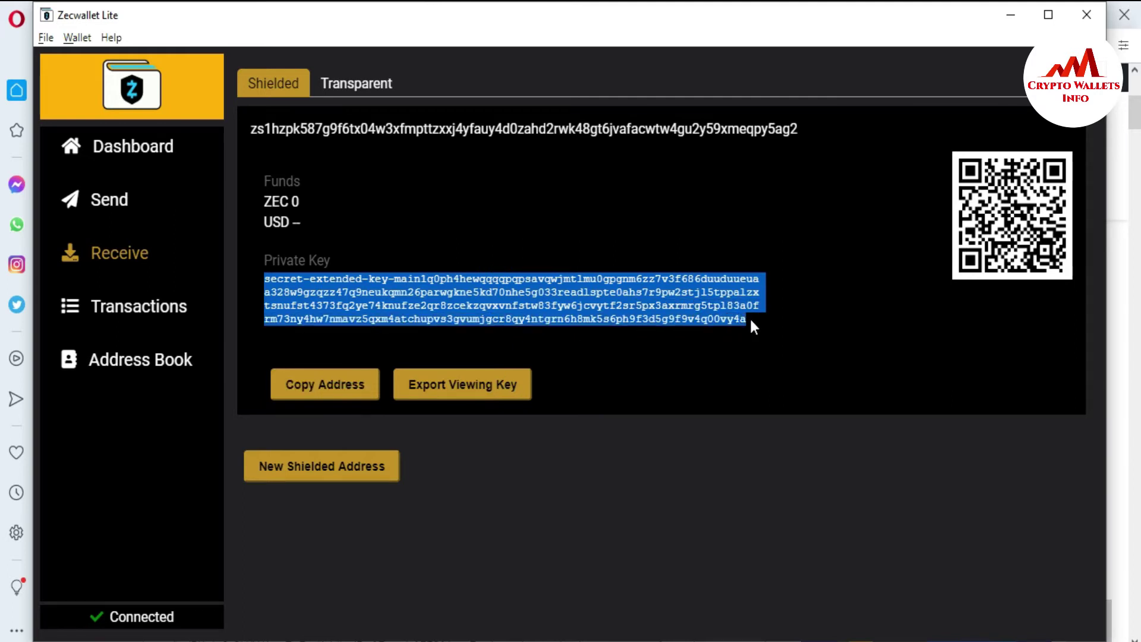
click(750, 321)
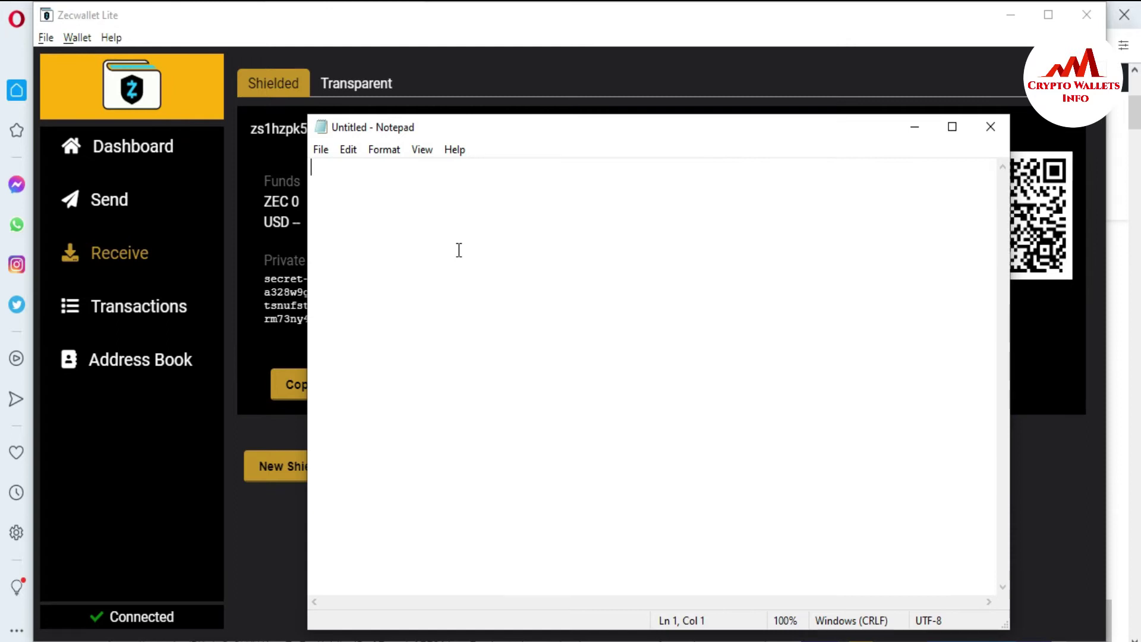
Write the heading 'Zecash Wallet Private Key', paste the private key below it, and minimize Notepad.
text(Zec)
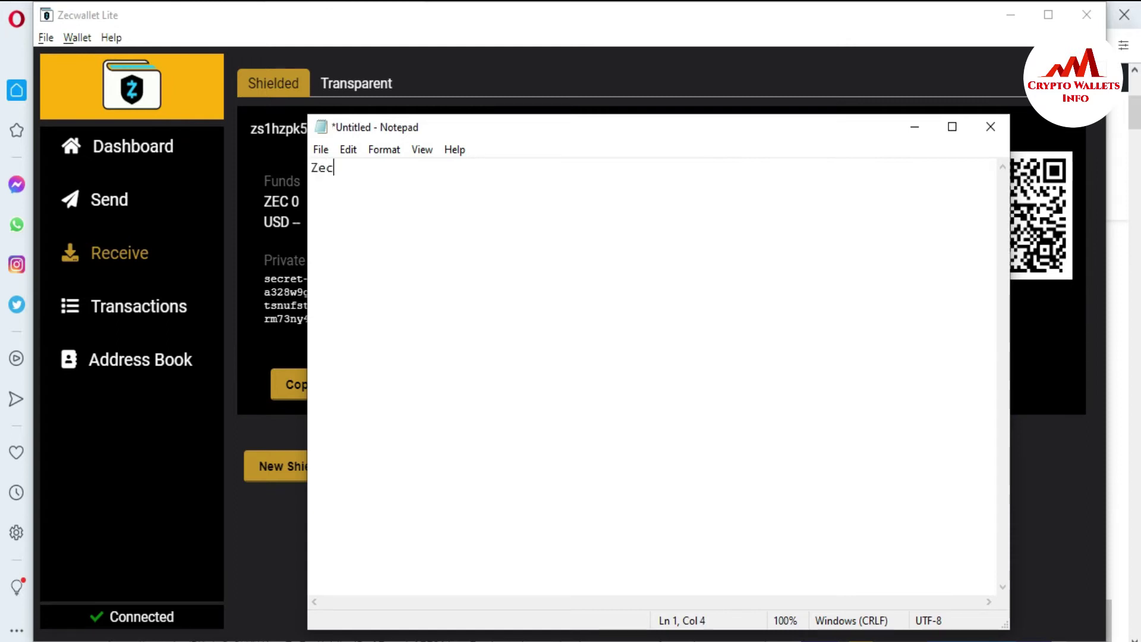
text(ash Wallet )
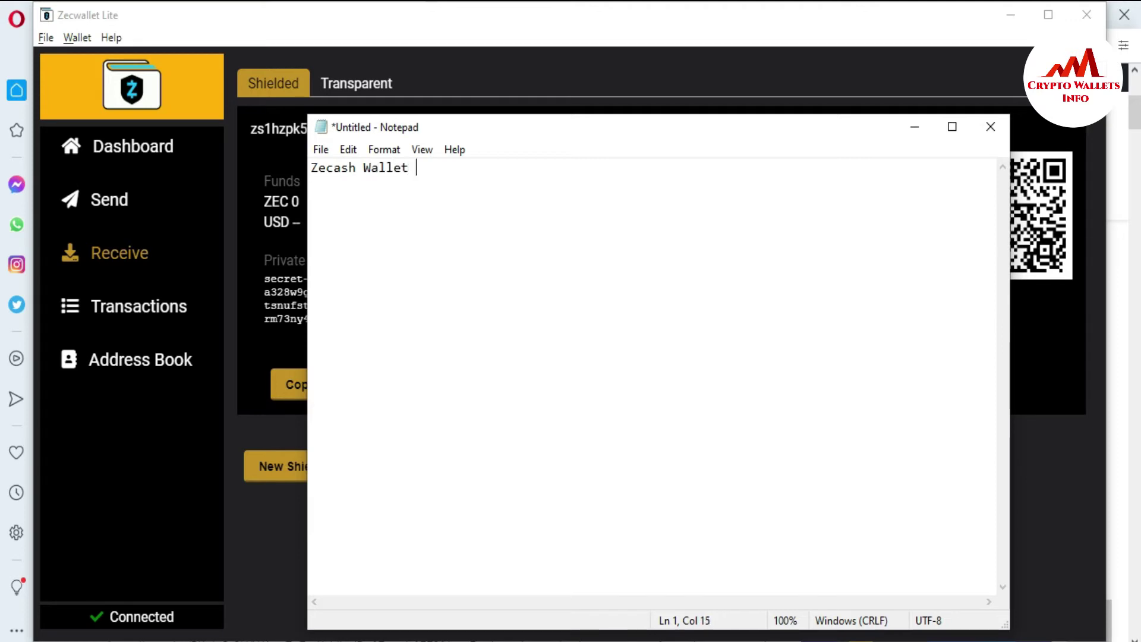
text(Private K)
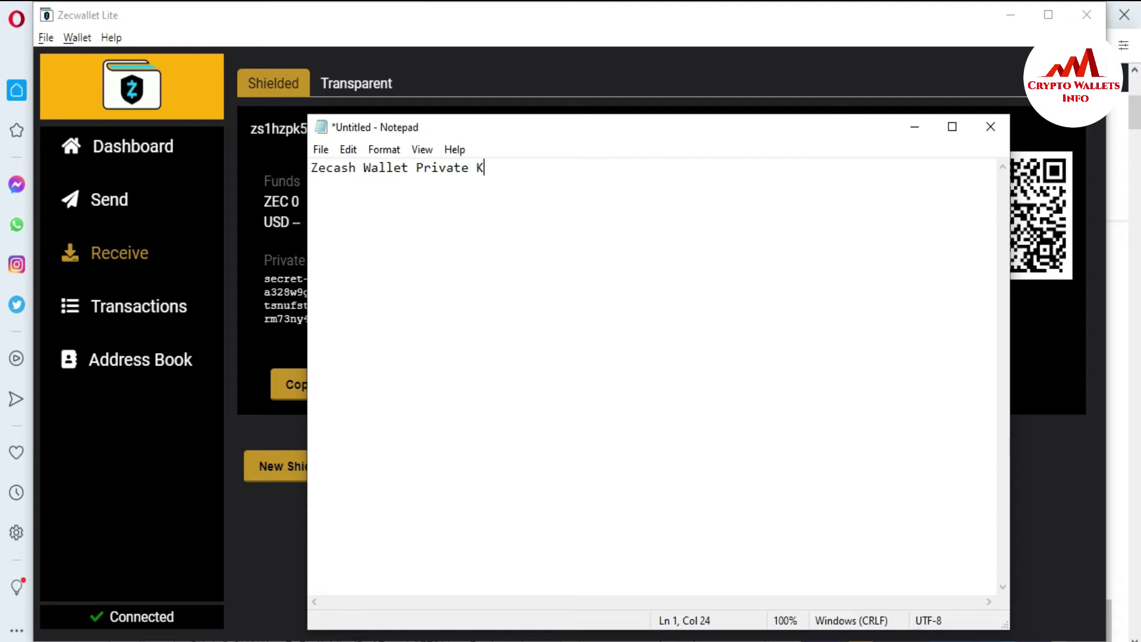
text(ey)
key(Return)
key(Return)
key(Return)
key(ctrl+v)
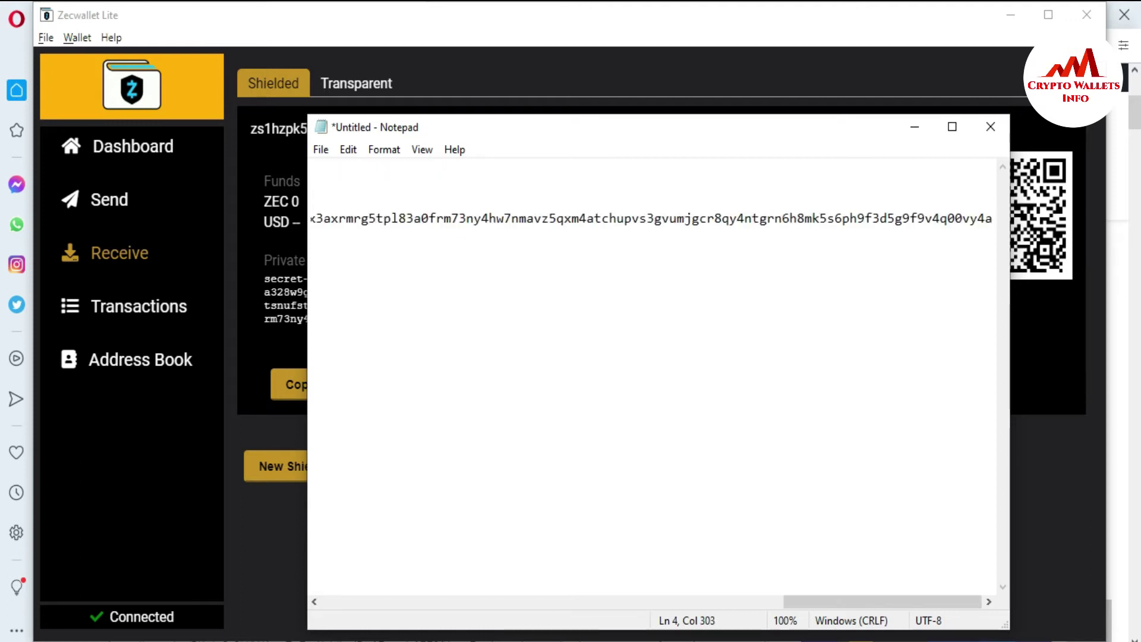
drag(819, 605, 329, 574)
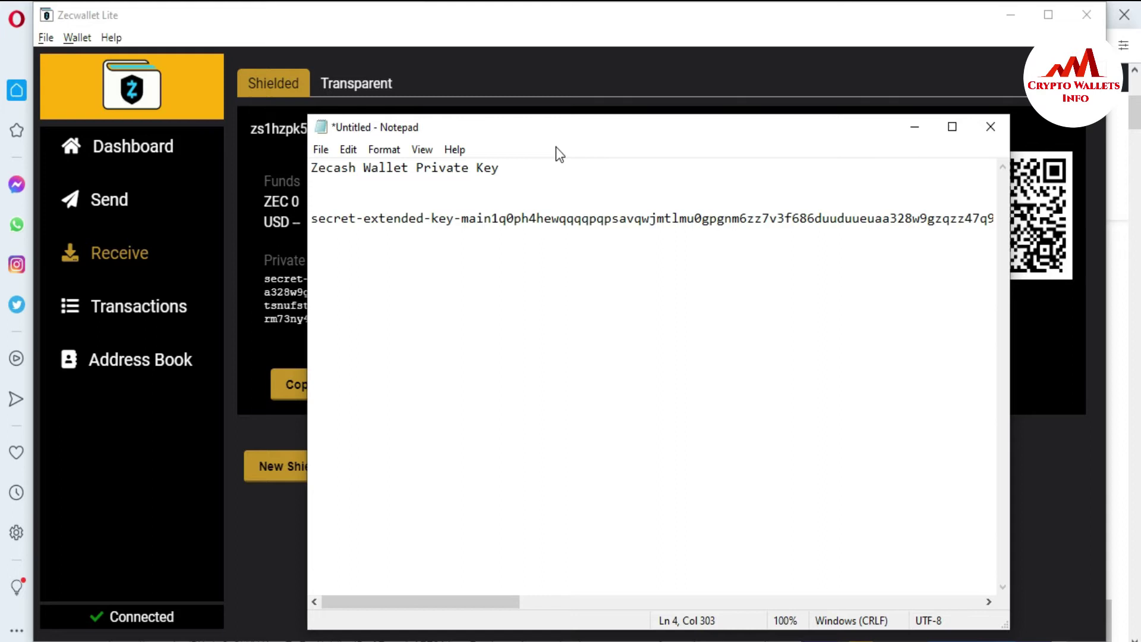
click(915, 127)
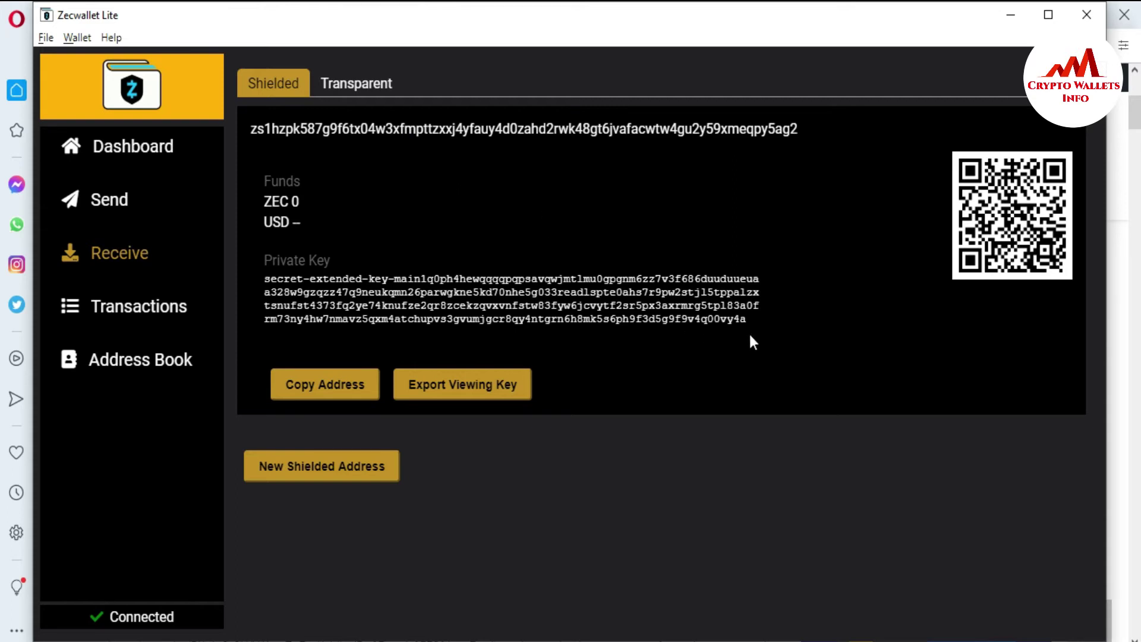
drag(758, 318, 325, 278)
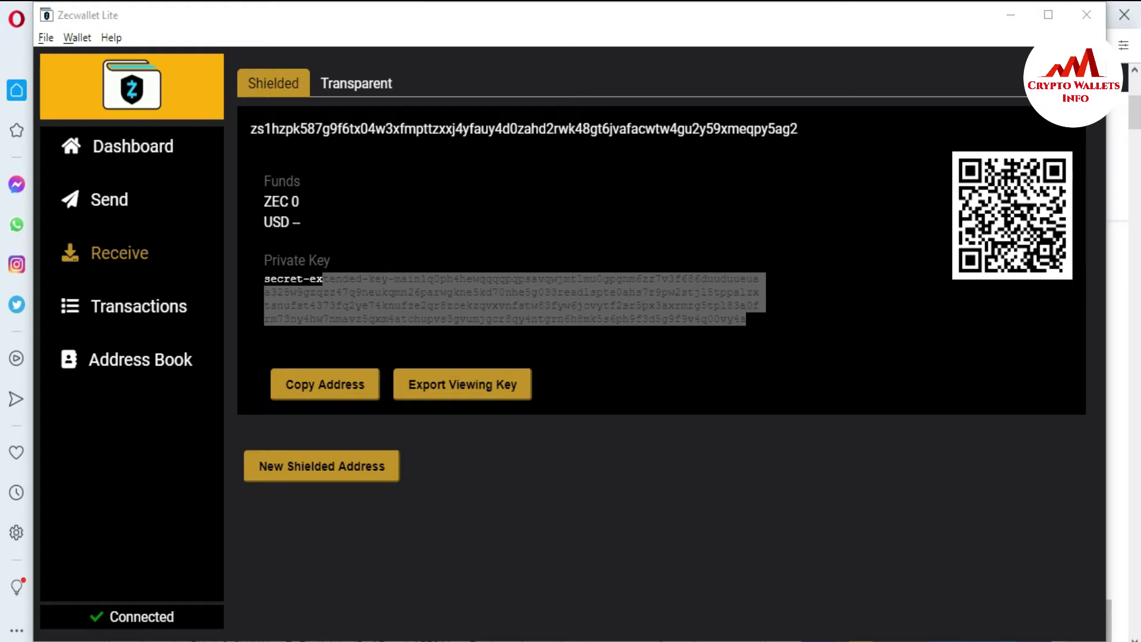
key(alt+Tab)
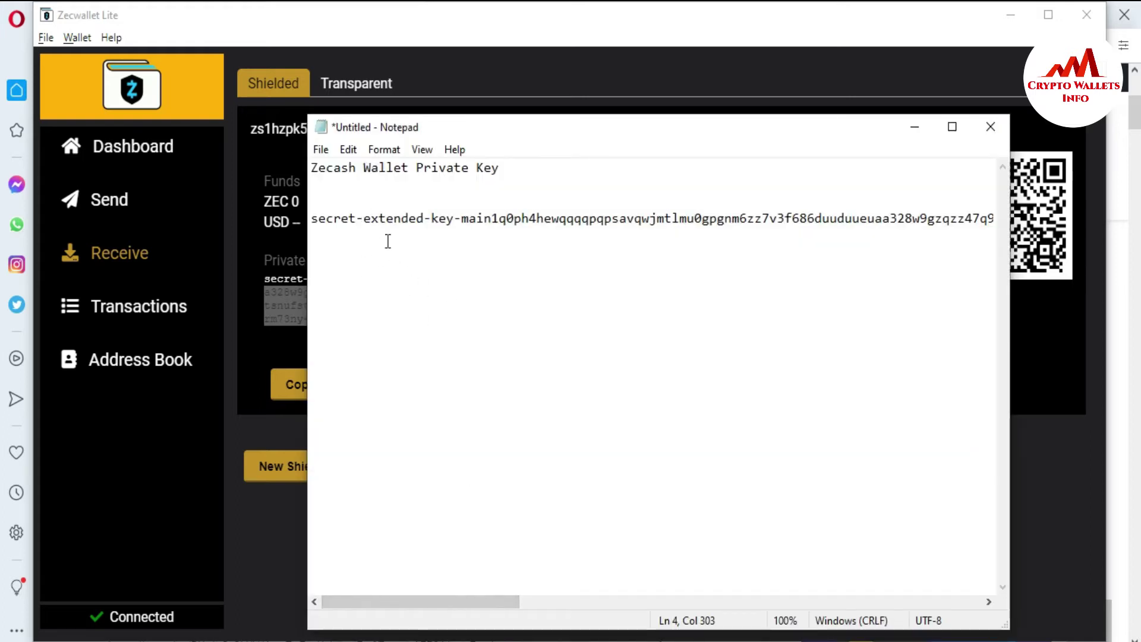
click(913, 125)
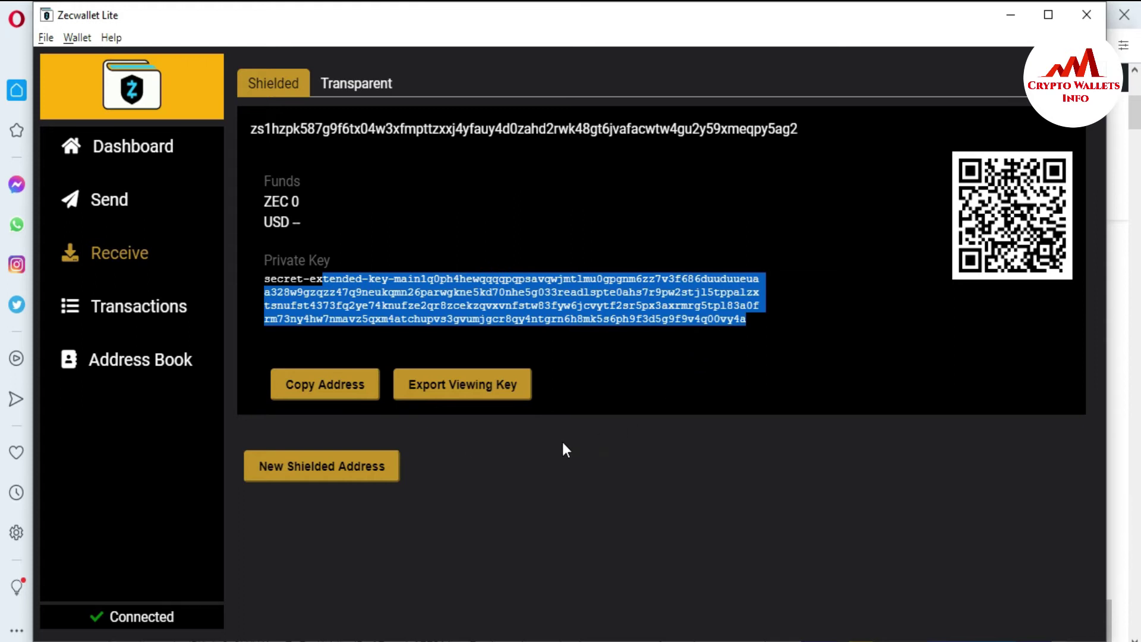
click(580, 434)
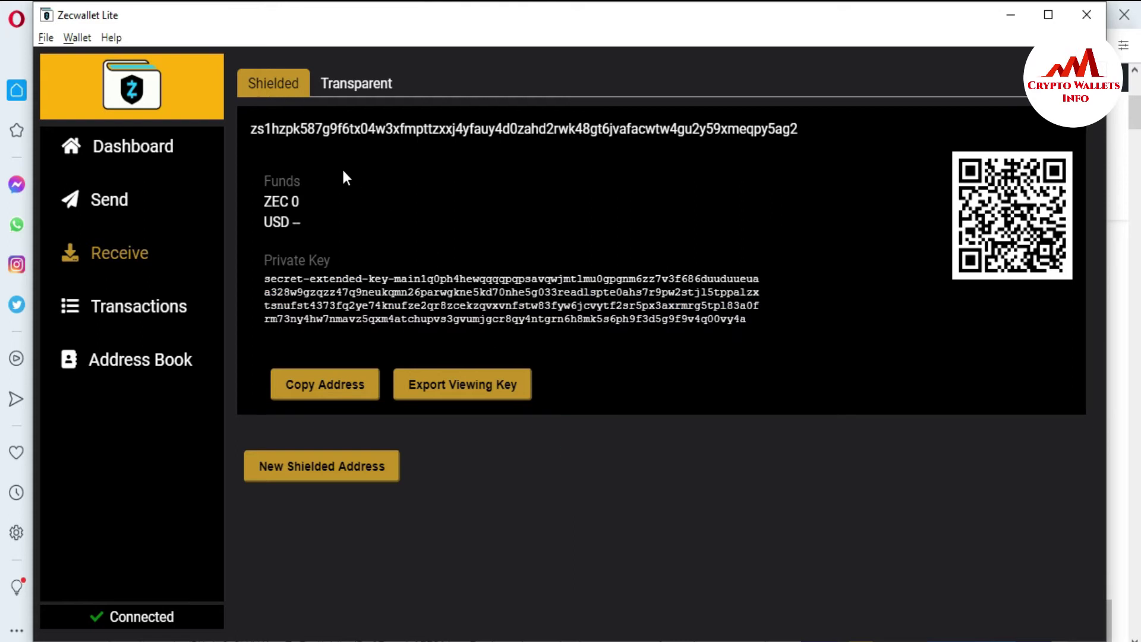
Create two new shielded addresses, then expand the original zs1hzpk address and select its private key.
click(302, 471)
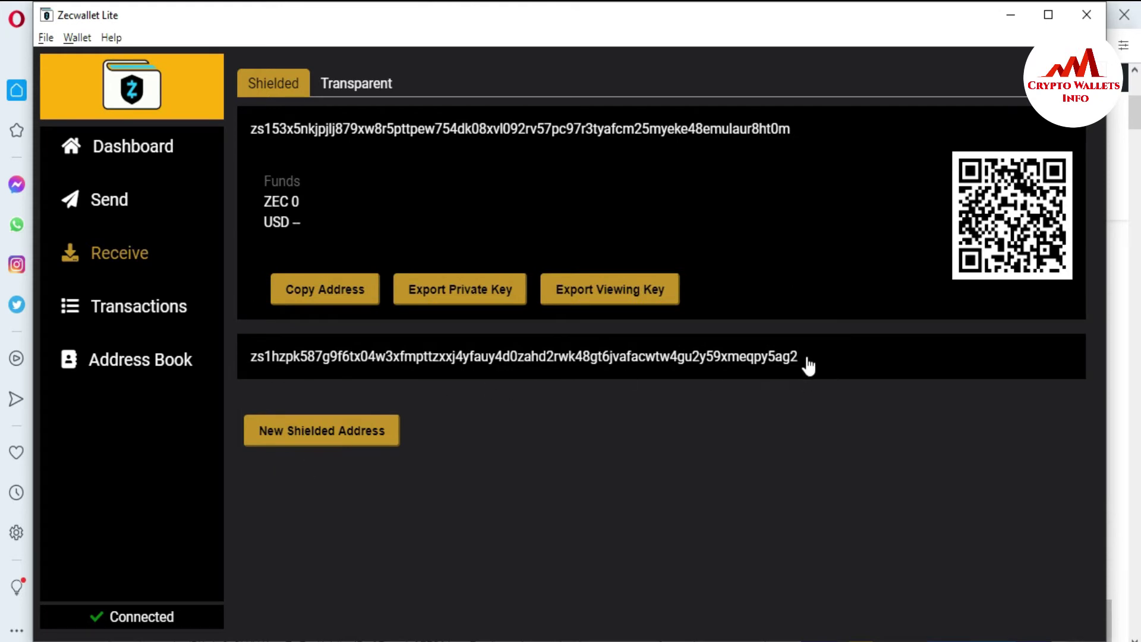
click(311, 430)
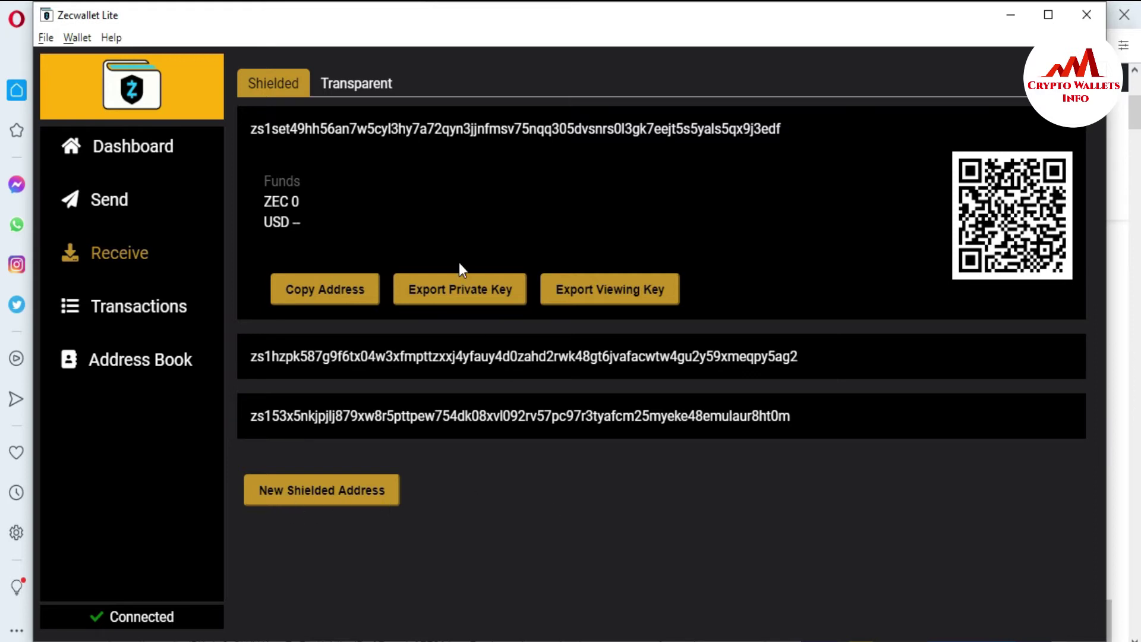
click(485, 349)
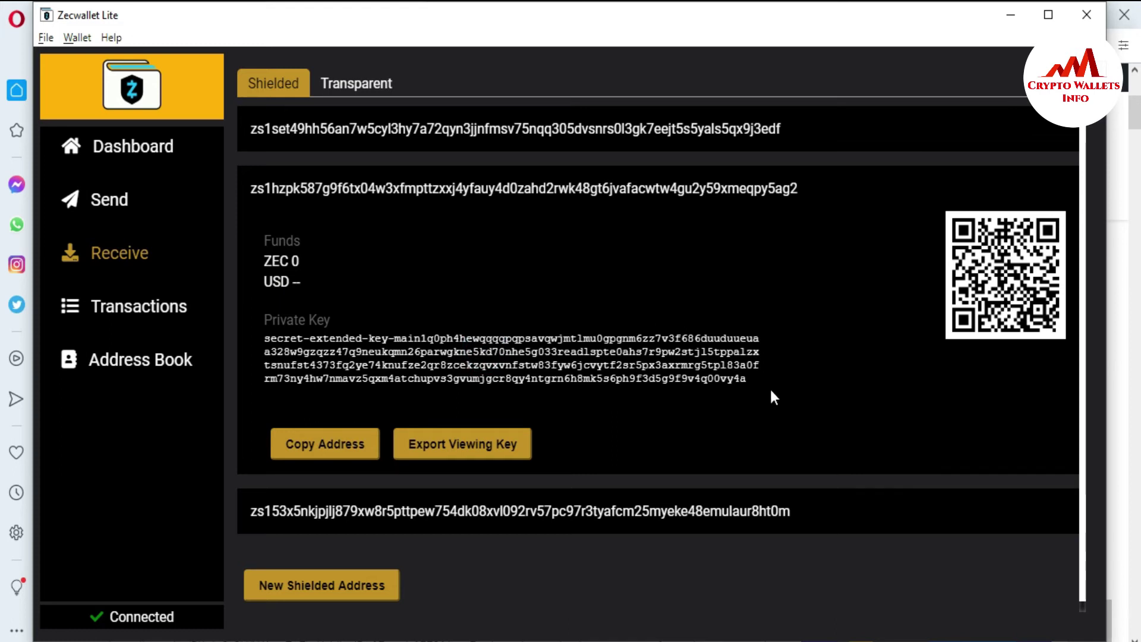
click(753, 380)
shift+click(264, 337)
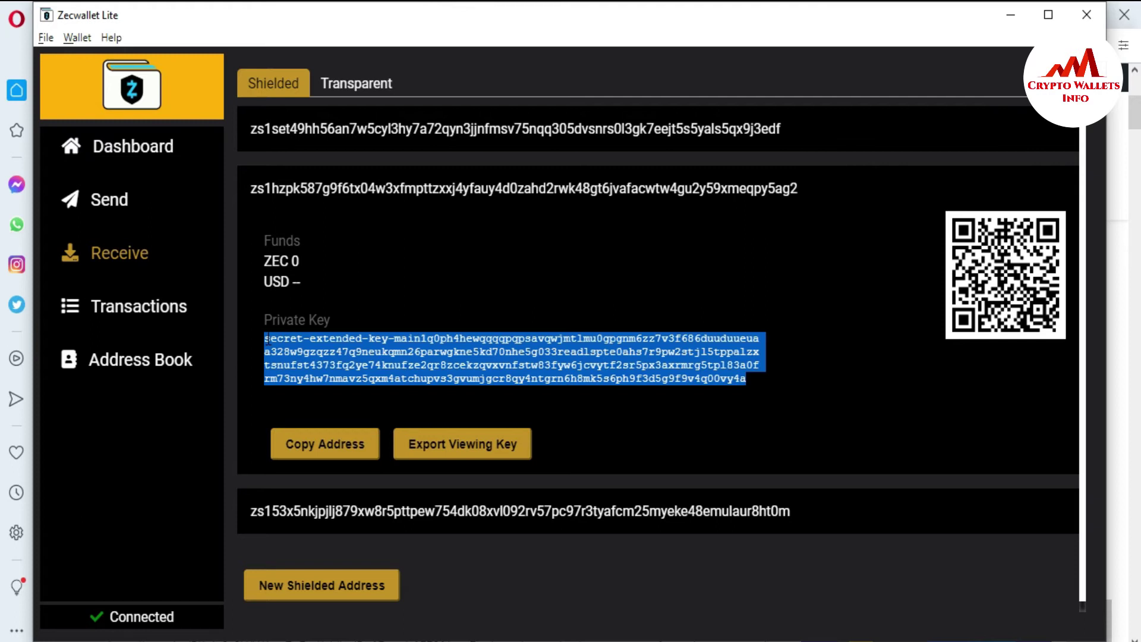
shift+click(277, 339)
shift+click(271, 339)
Select the shielded address and private-key block, then bring the Zecash private-key note forward.
drag(250, 188, 869, 399)
drag(794, 361, 755, 382)
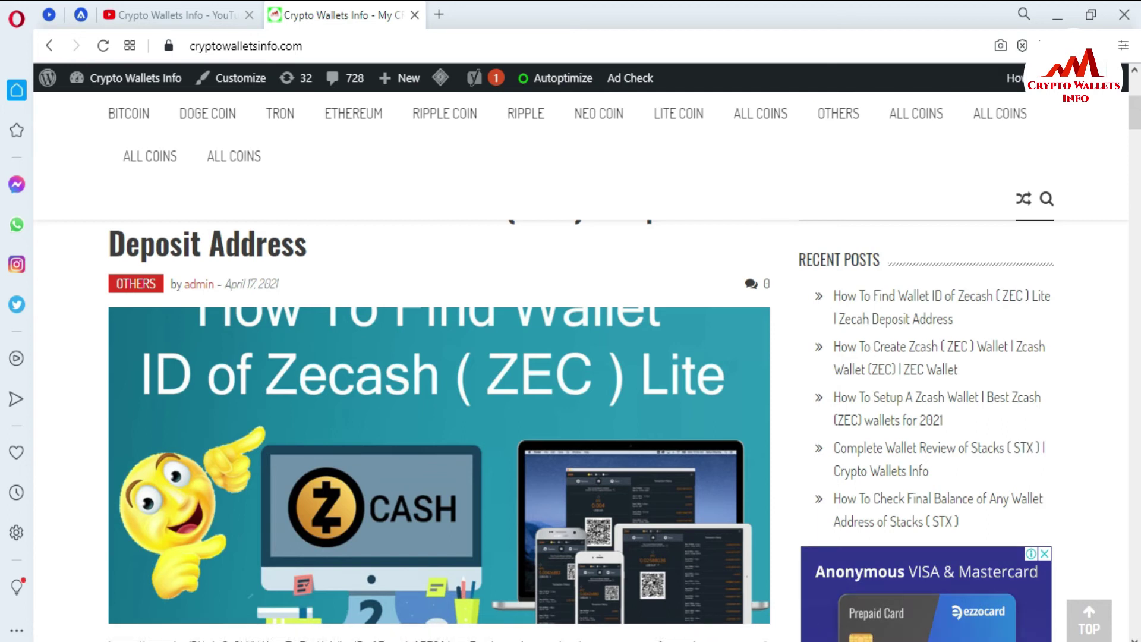
key(alt+Tab)
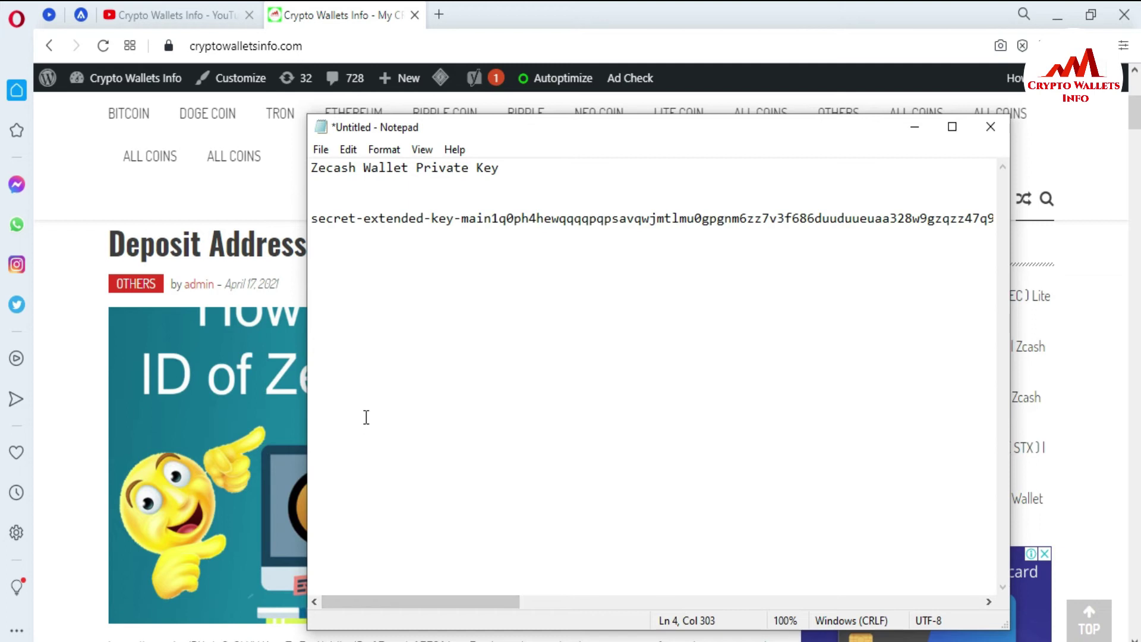
Paste the first shielded address's funds details and private key below the earlier key.
key(ctrl+v)
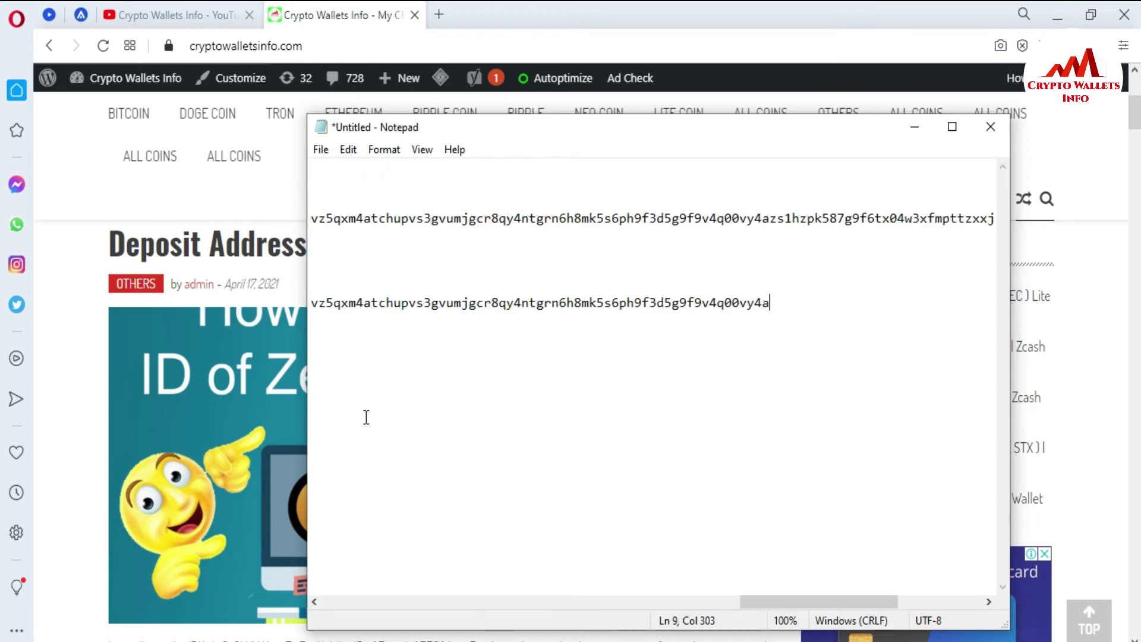
drag(767, 601, 326, 543)
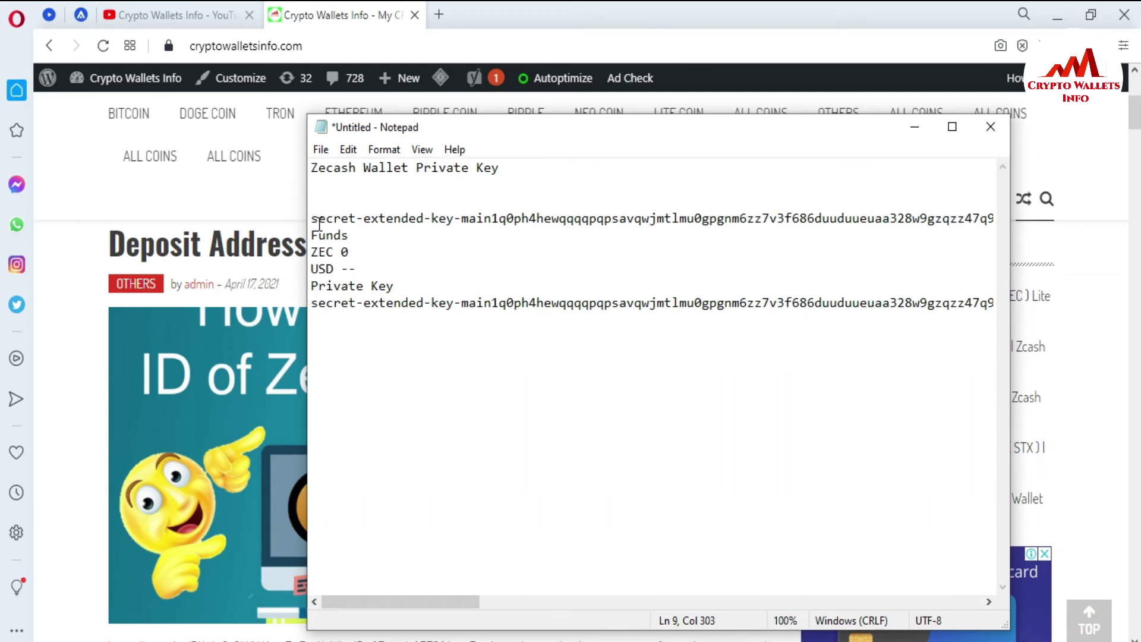
drag(395, 286, 311, 286)
click(393, 305)
drag(442, 601, 431, 458)
key(alt+Tab)
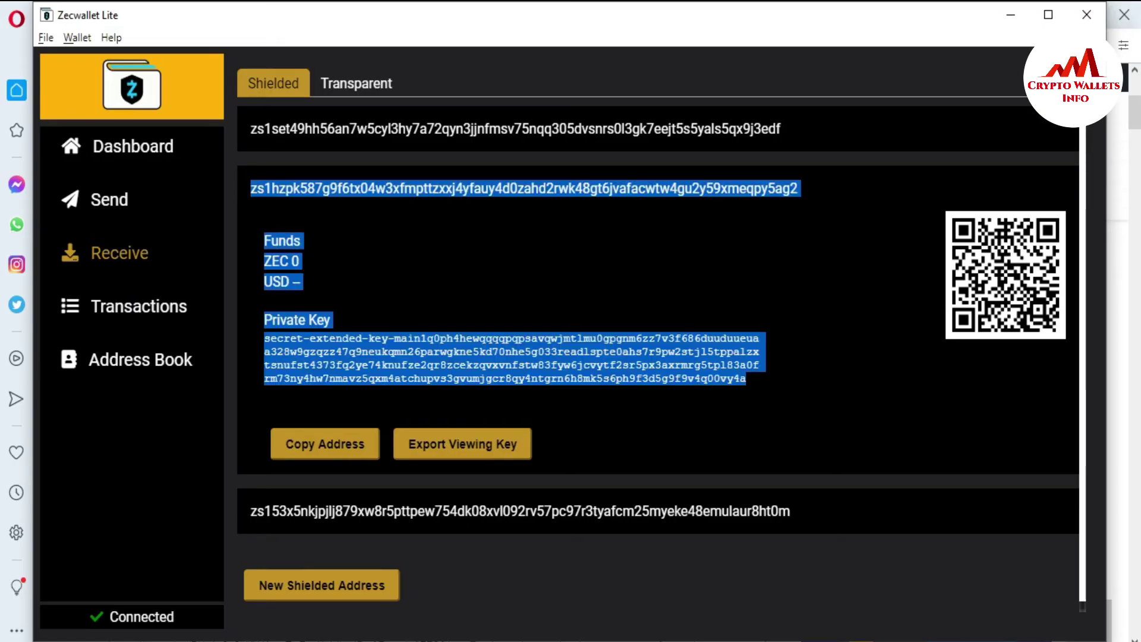
click(447, 322)
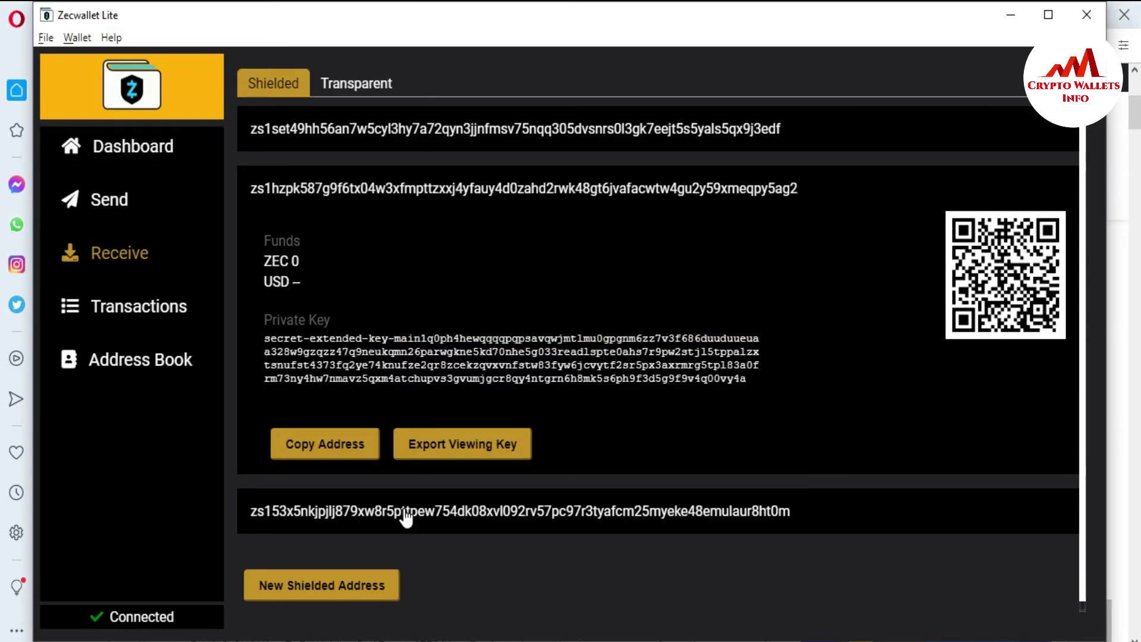
drag(248, 124, 782, 140)
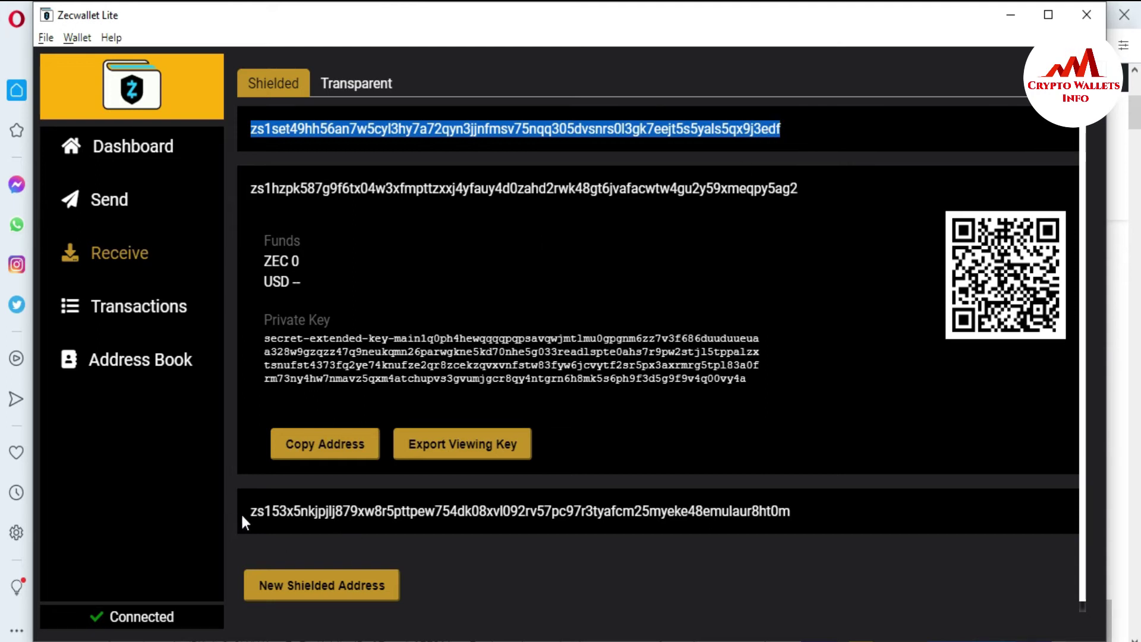
drag(241, 512, 843, 526)
click(694, 634)
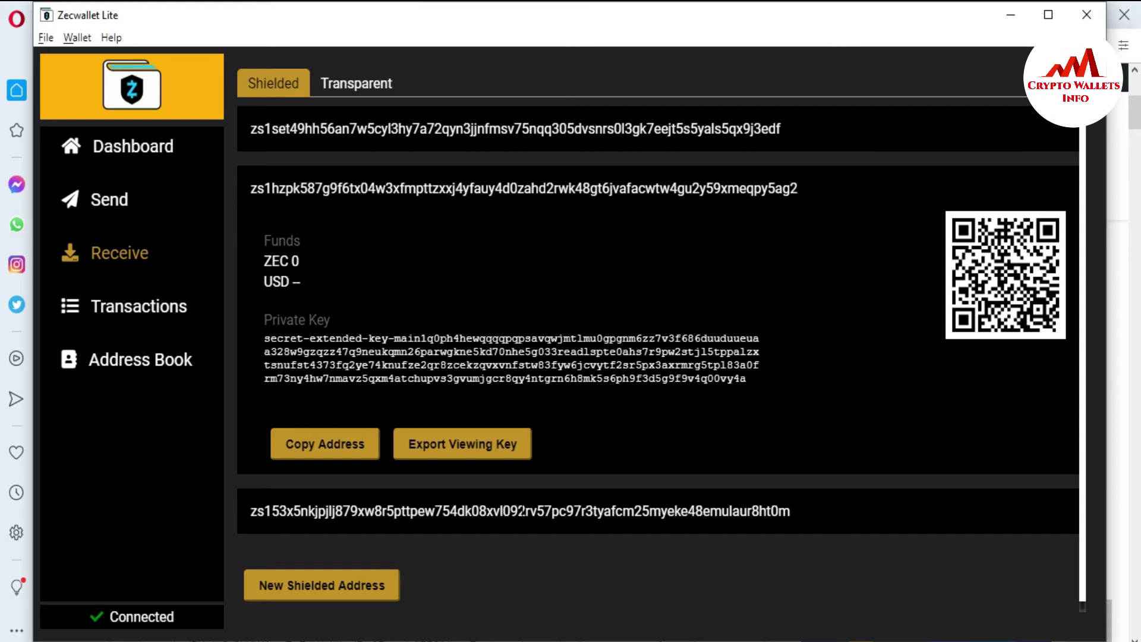
Reveal and select the third shielded address's private key, then minimize Zecwallet Lite.
click(447, 511)
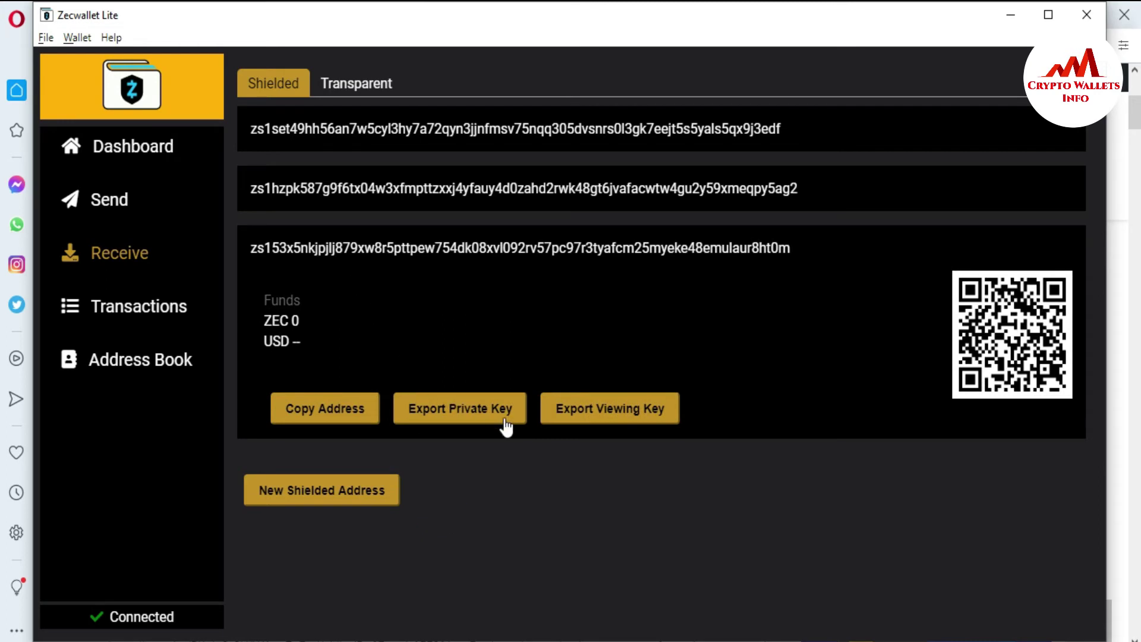
click(451, 410)
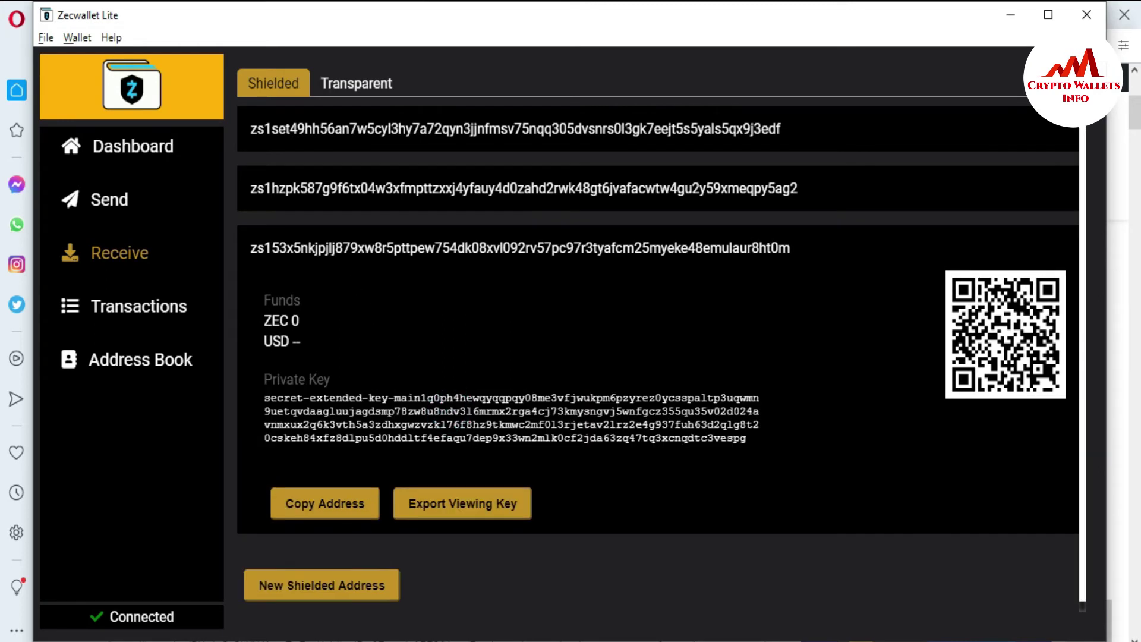
drag(751, 445, 264, 398)
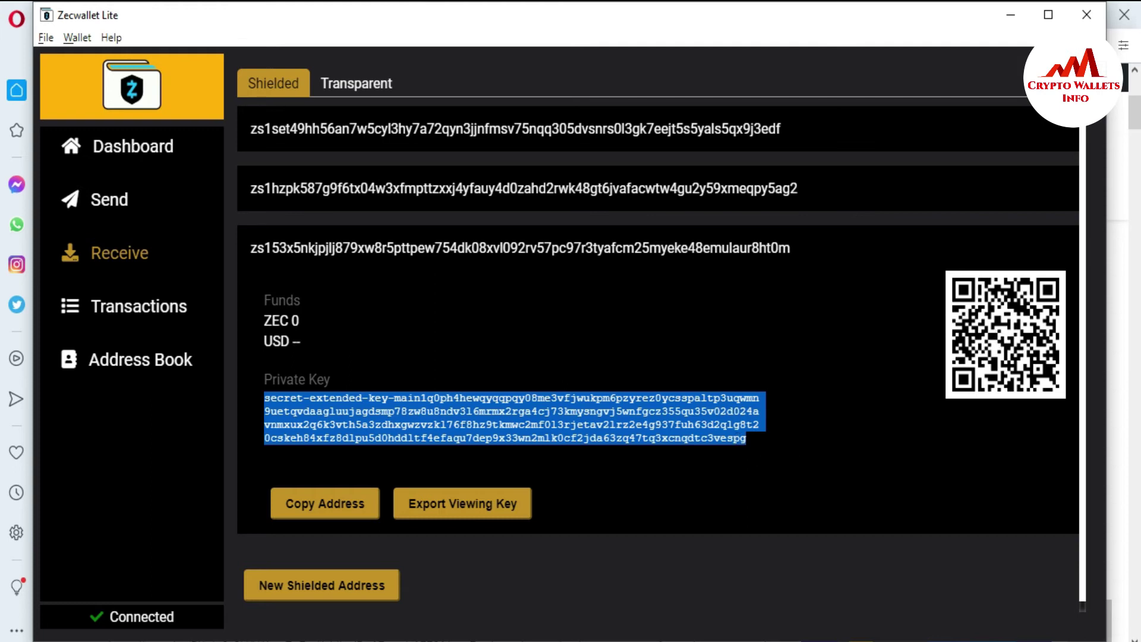
click(772, 448)
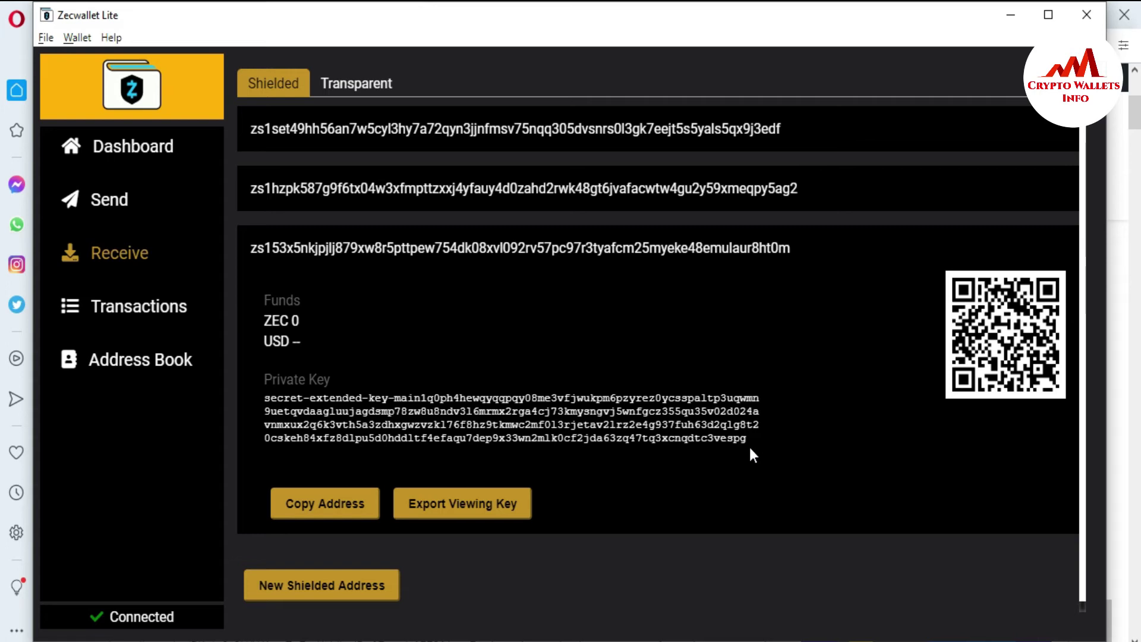
click(1008, 22)
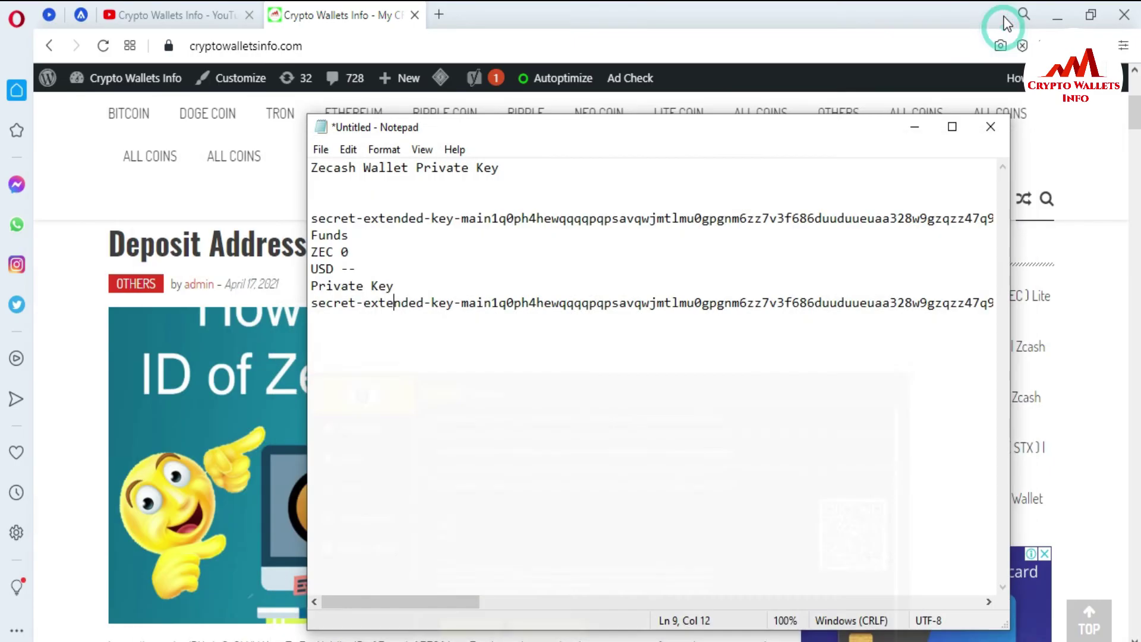
Switch to the Crypto Wallets Info YouTube channel tab in Opera.
click(193, 10)
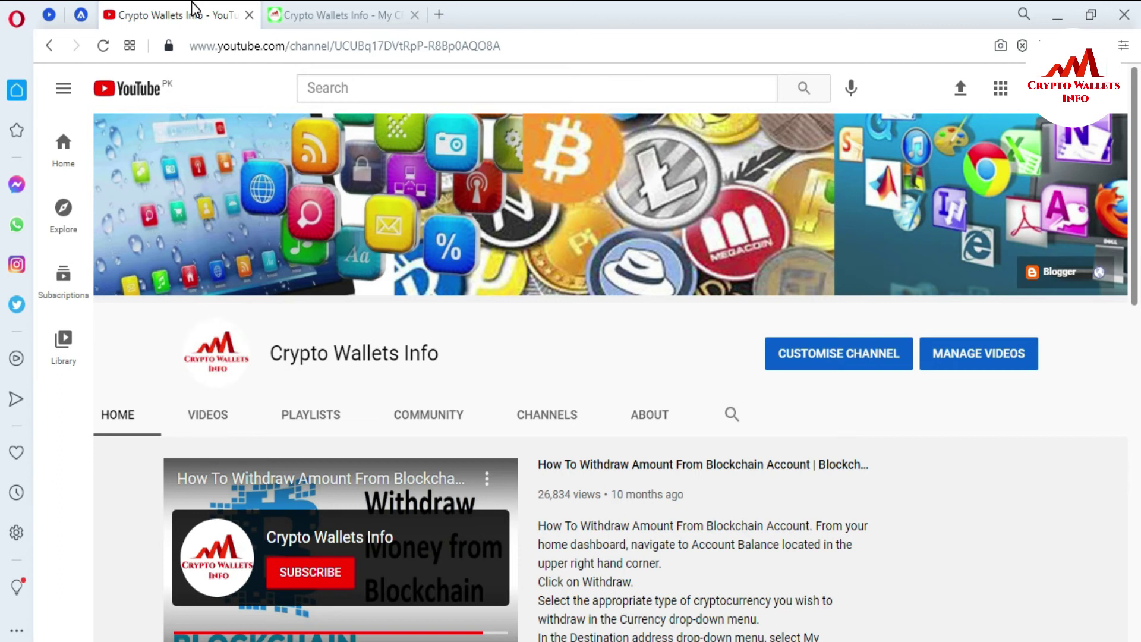
Switch back to the cryptowalletsinfo.com tab showing the Zecash wallet ID post.
click(343, 11)
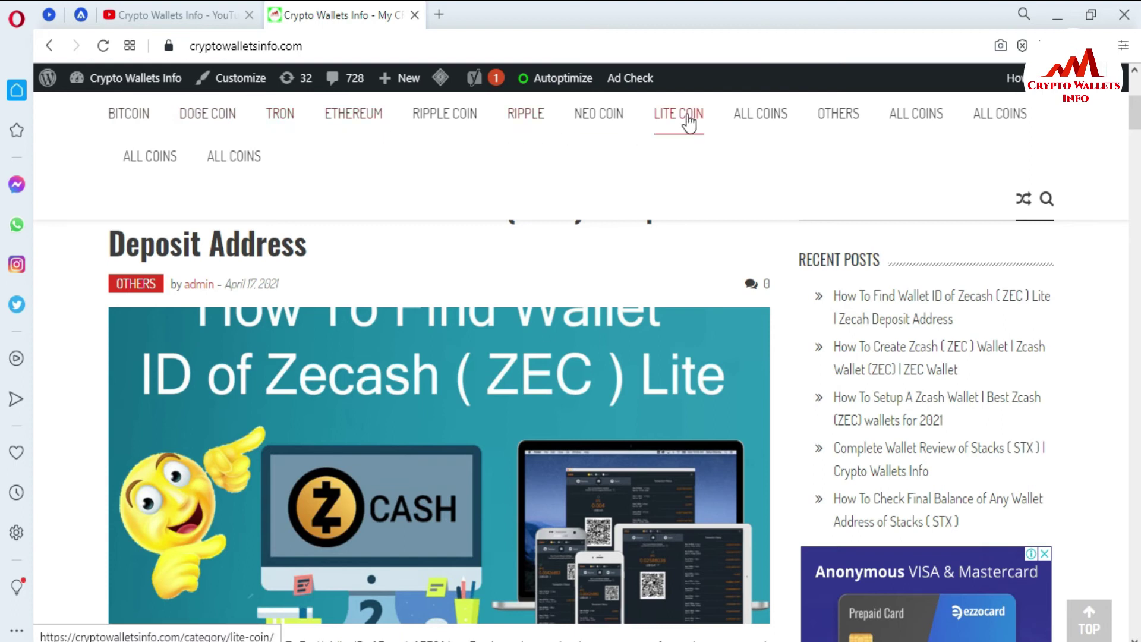
Open the blog's LITE COIN category page and dismiss the full-page ad.
mouse_move(772, 119)
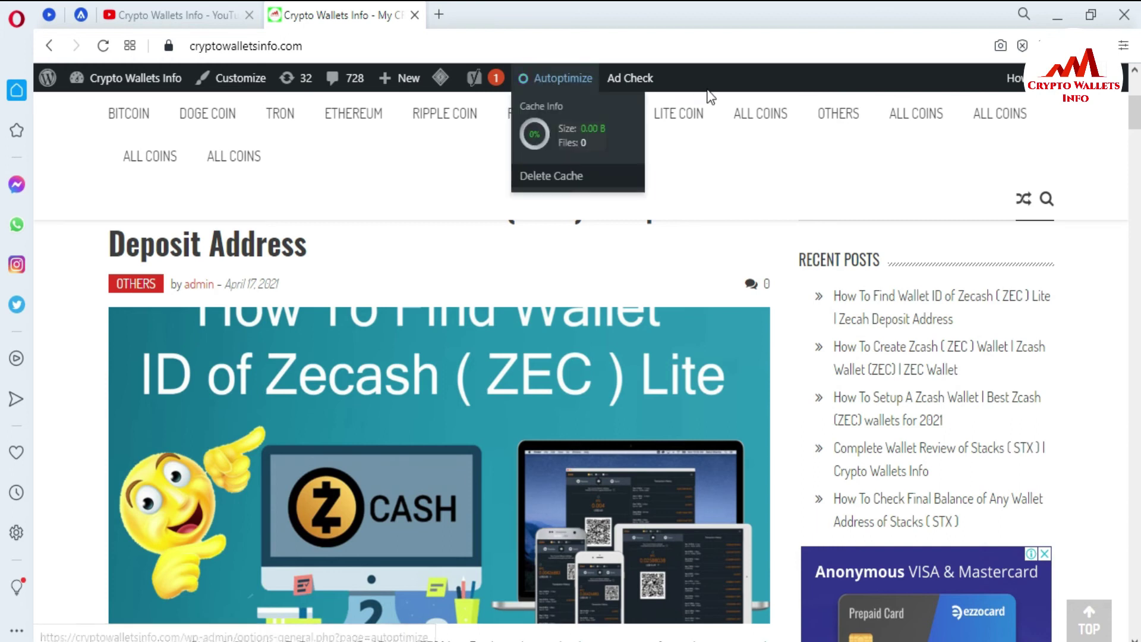
click(682, 115)
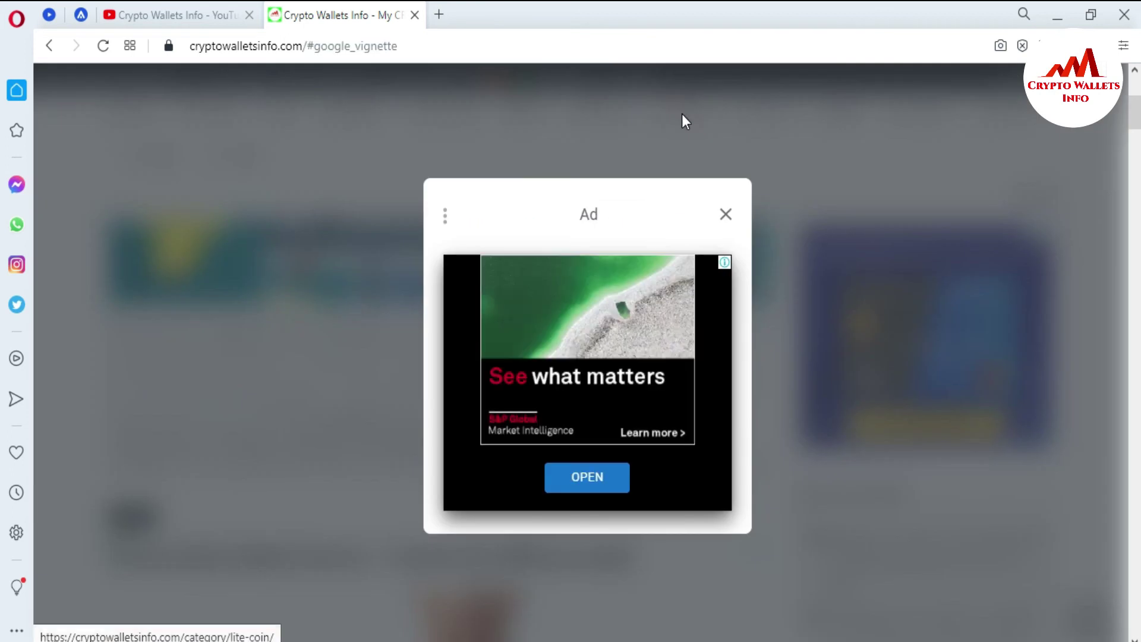
click(726, 218)
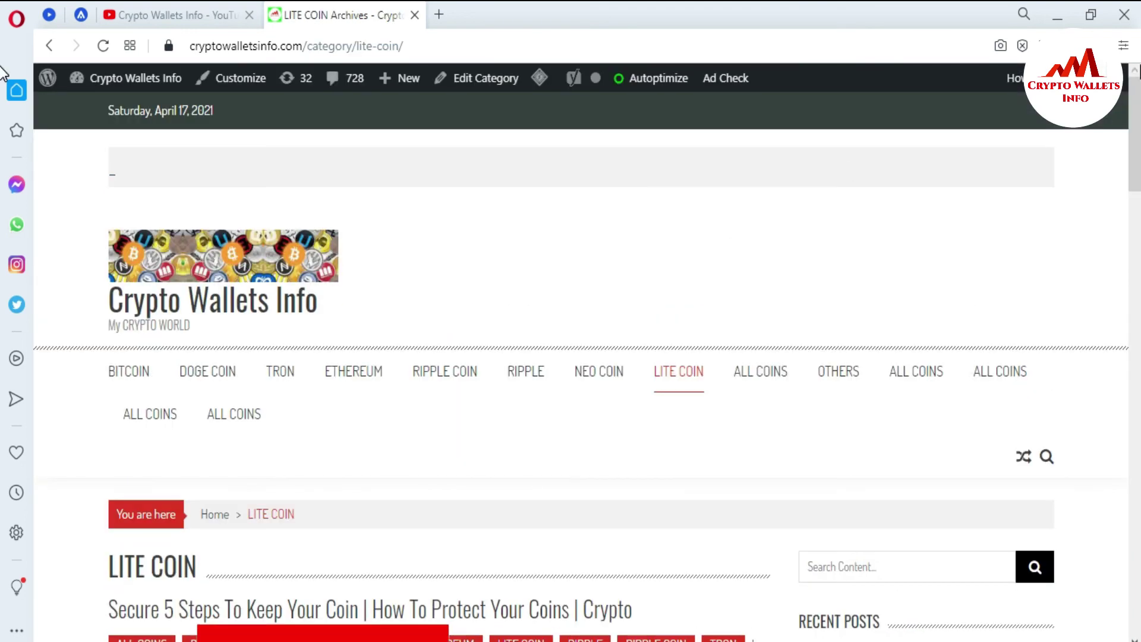
scroll(357, 357, down, 3)
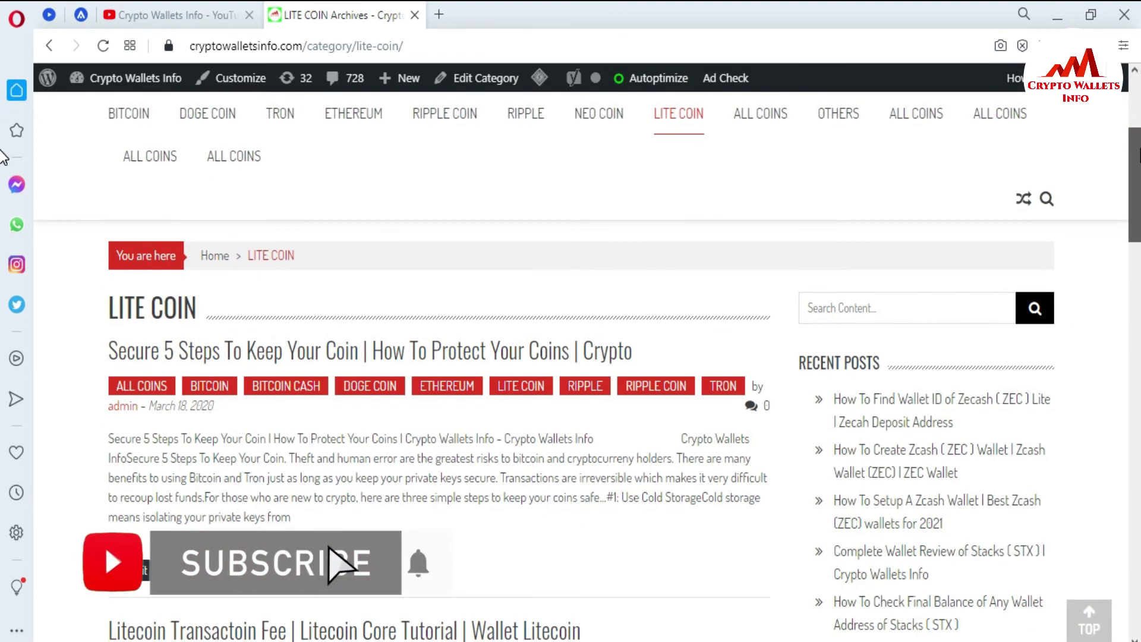
scroll(3, 178, down, 5)
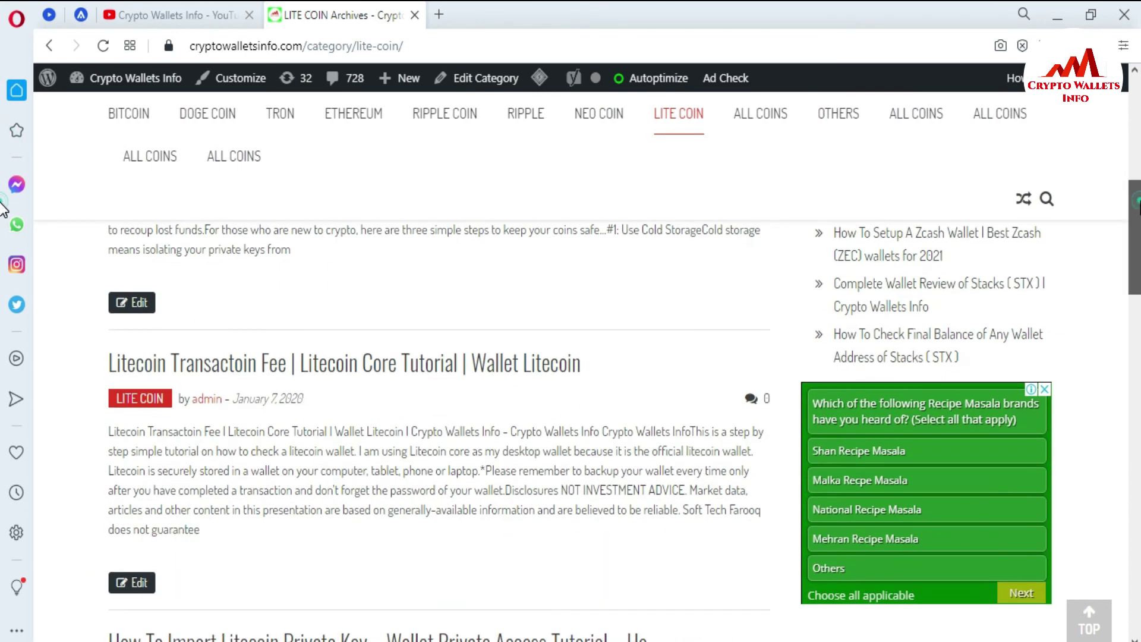
scroll(3, 226, down, 3)
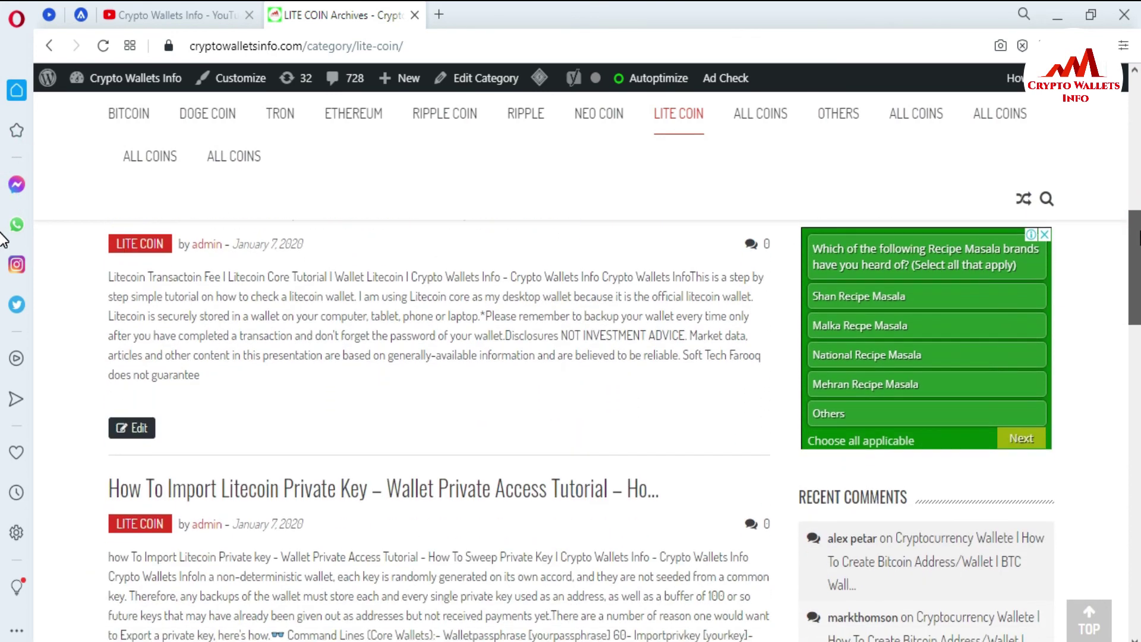
scroll(3, 238, down, 6)
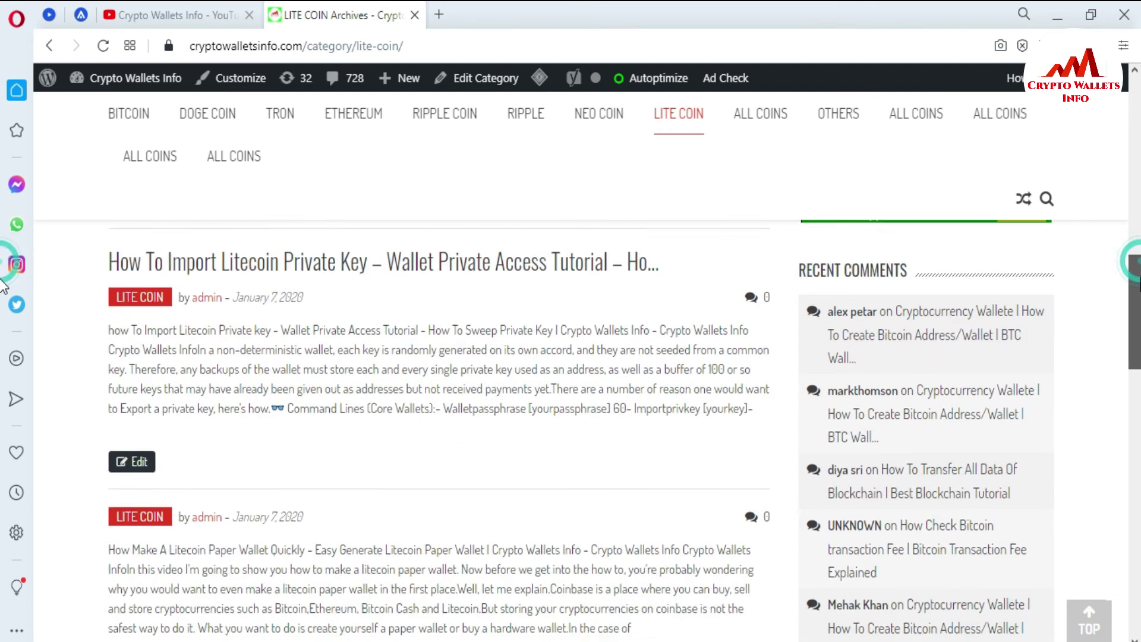
scroll(3, 309, down, 2)
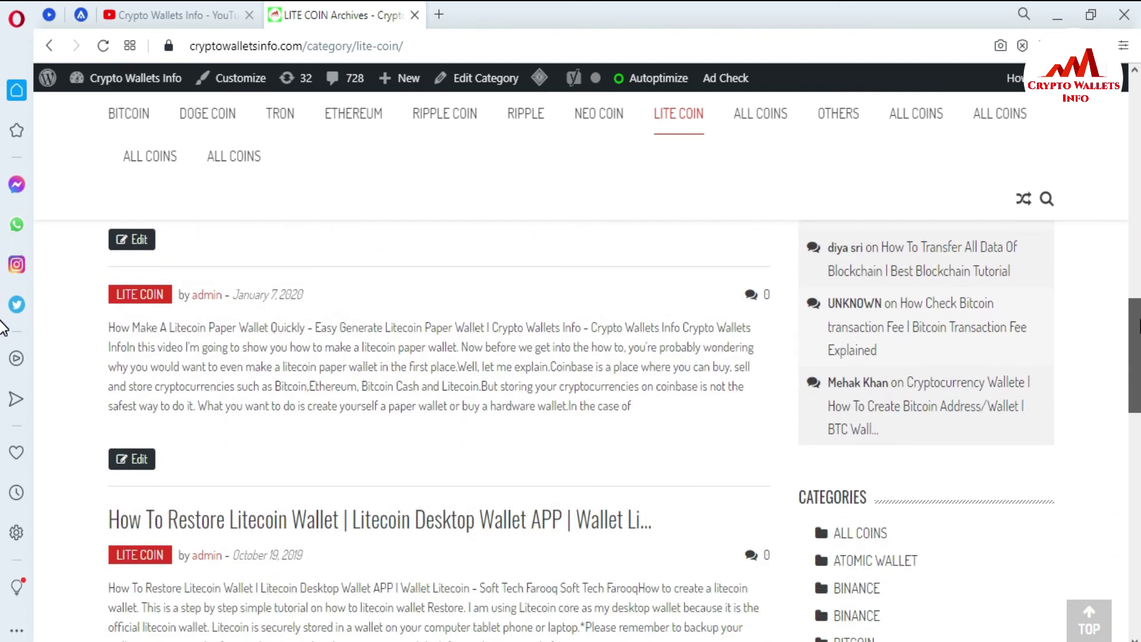
scroll(3, 332, down, 5)
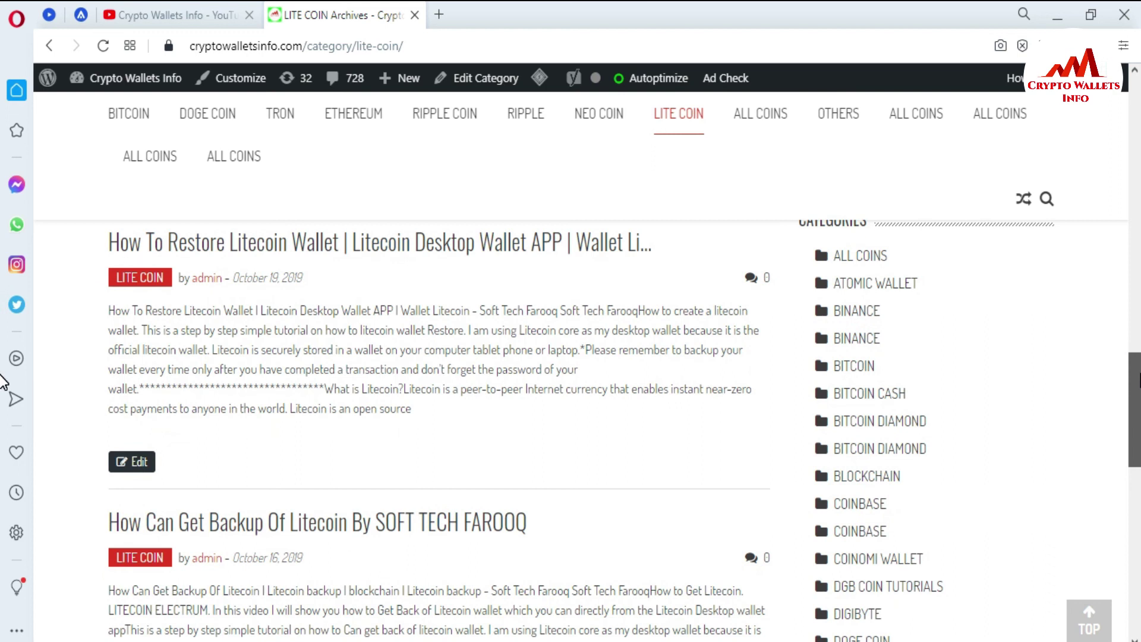
scroll(3, 381, down, 5)
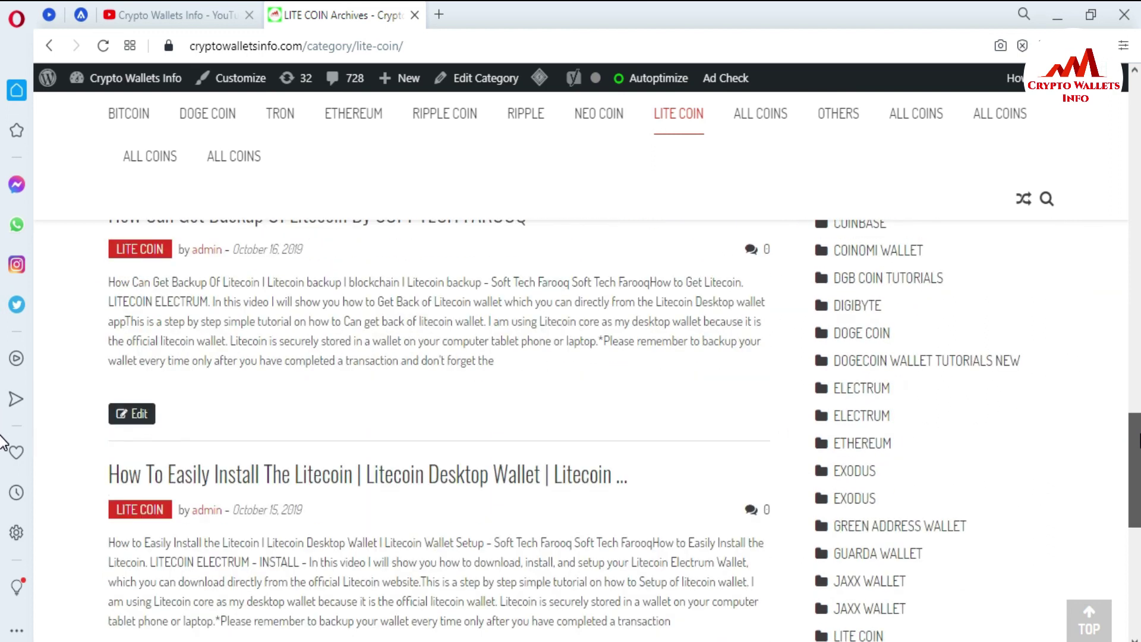
scroll(3, 446, down, 4)
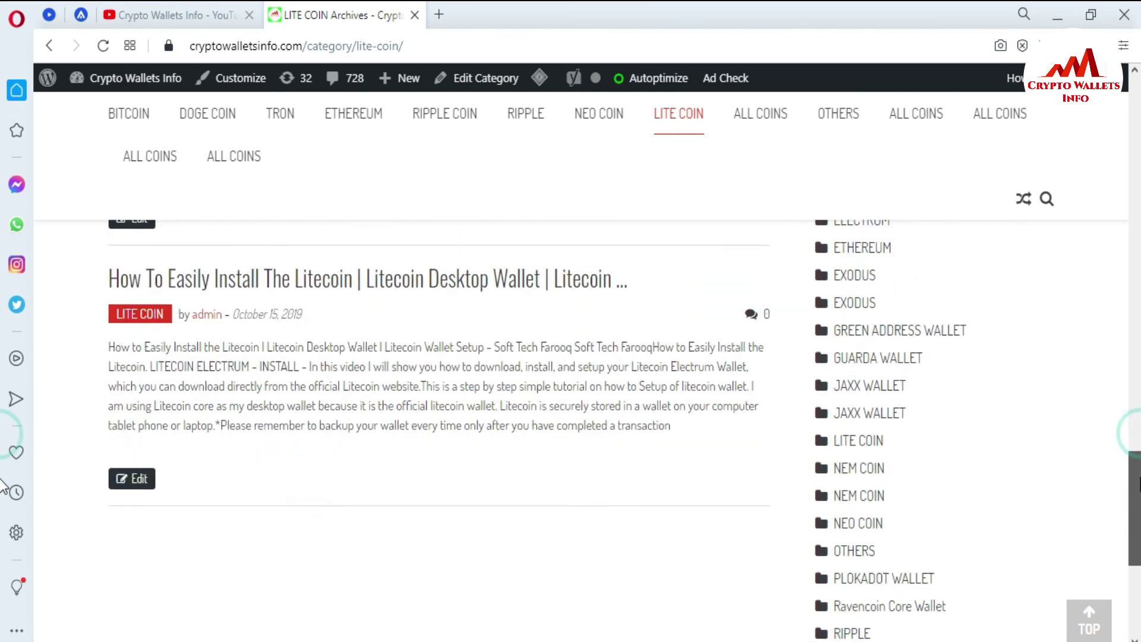
scroll(3, 469, up, 6)
scroll(3, 485, down, 3)
scroll(3, 485, down, 6)
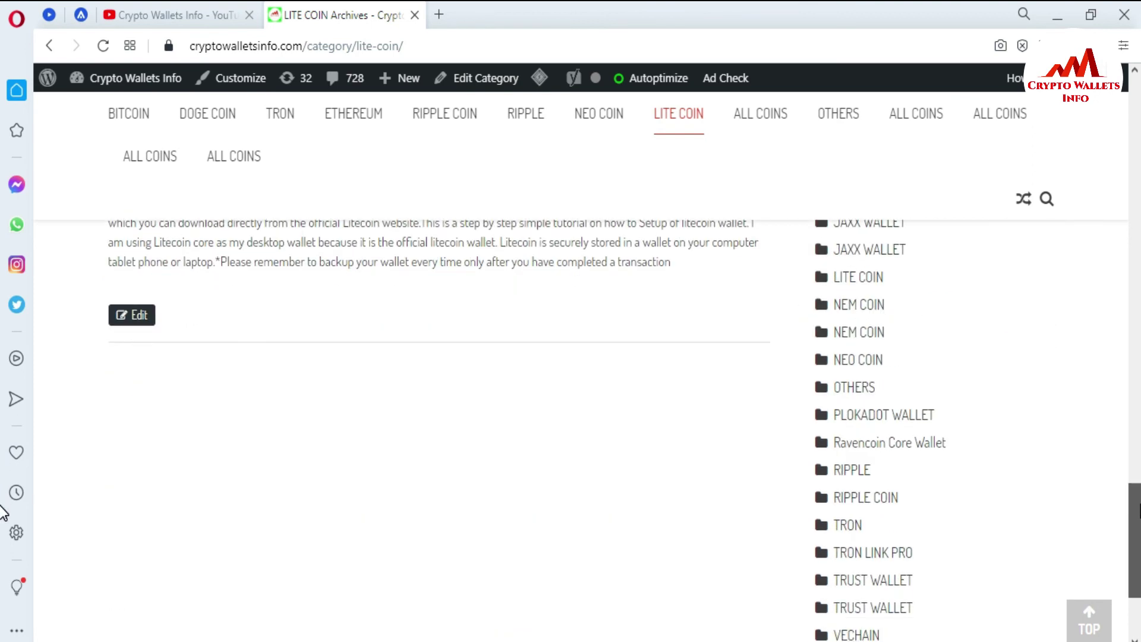
scroll(3, 375, up, 12)
scroll(3, 374, down, 4)
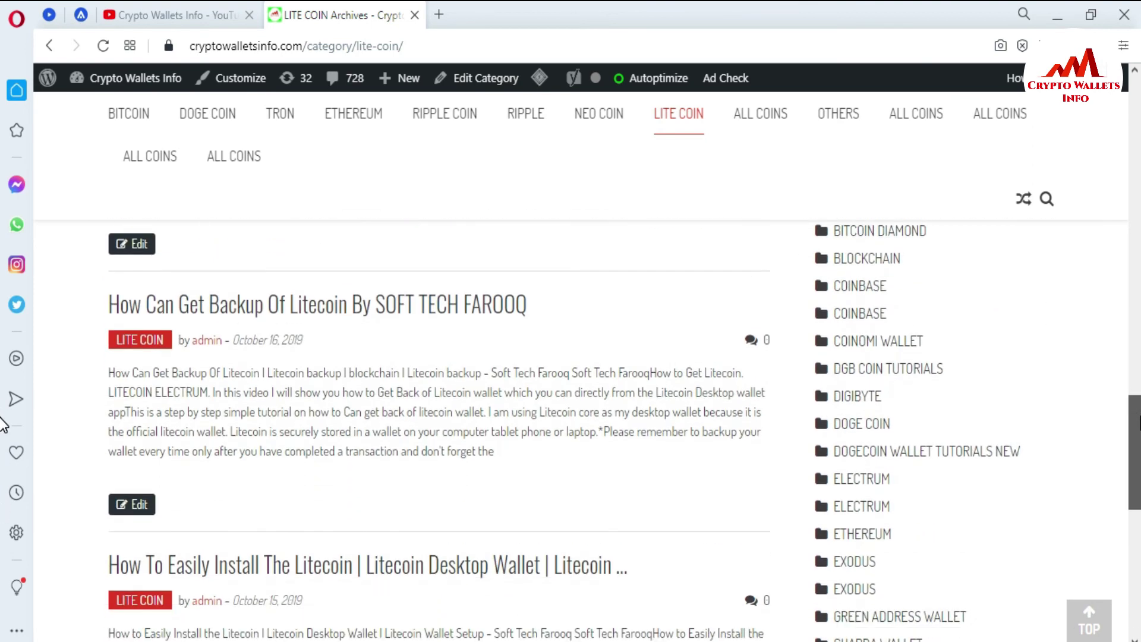